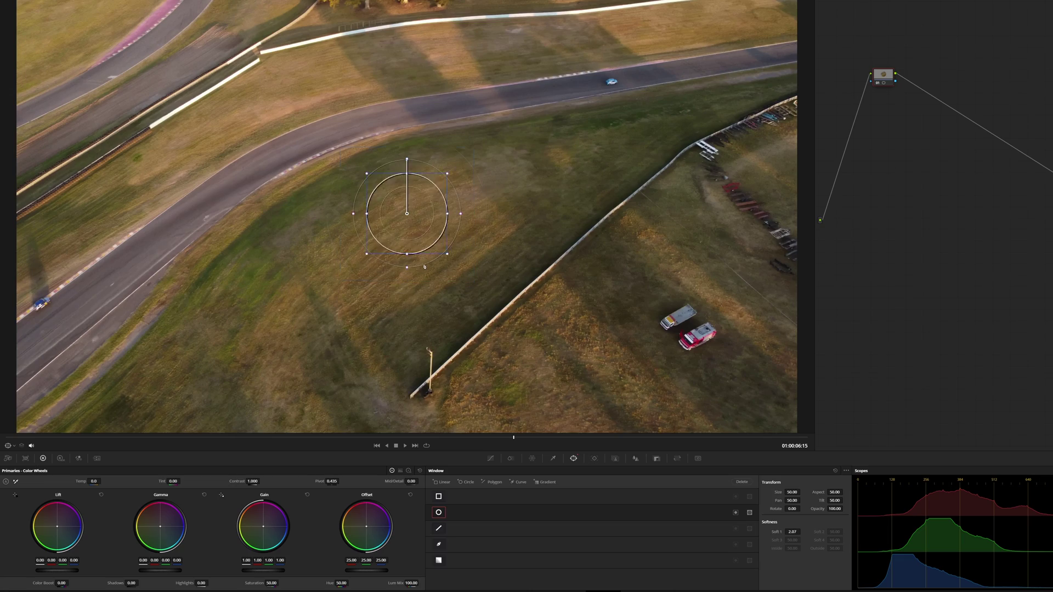
Step: Resize the circular window and place it over the car at the left end of the racetrack
{"action": "left_click_drag", "start_coordinate": [447, 254], "coordinate": [435, 242]}
{"action": "left_click_drag", "start_coordinate": [406, 252], "coordinate": [407, 248]}
{"action": "left_click_drag", "start_coordinate": [407, 213], "coordinate": [41, 304]}
Step: Set the window tracker's type to IntelliTrack and track the car forward through the clip
{"action": "left_click", "coordinate": [594, 458]}
{"action": "left_click", "coordinate": [818, 583]}
{"action": "left_click", "coordinate": [811, 577]}
{"action": "left_click", "coordinate": [435, 583]}
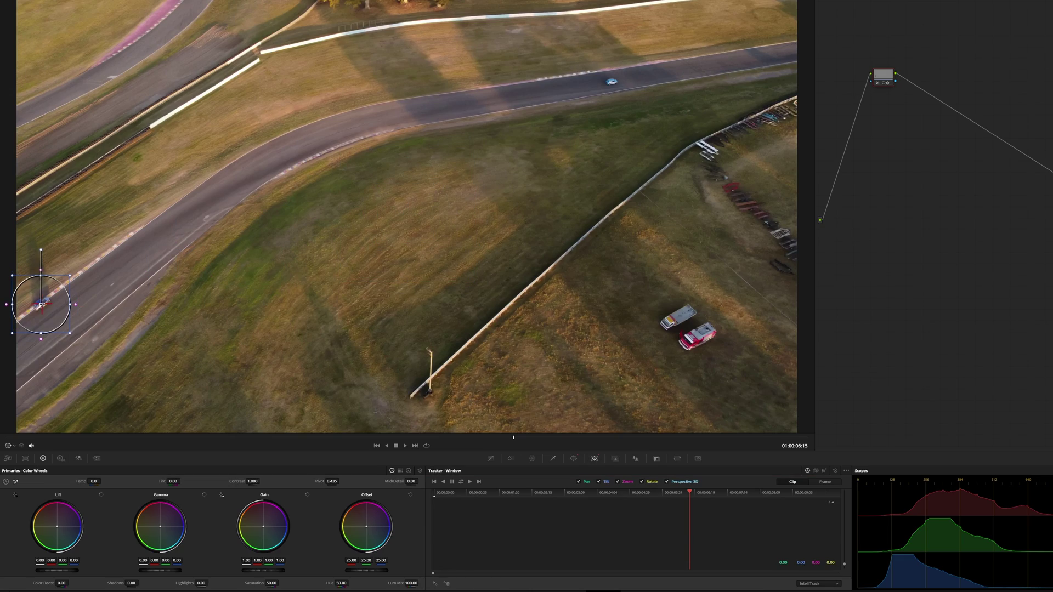
{"action": "left_click", "coordinate": [467, 481]}
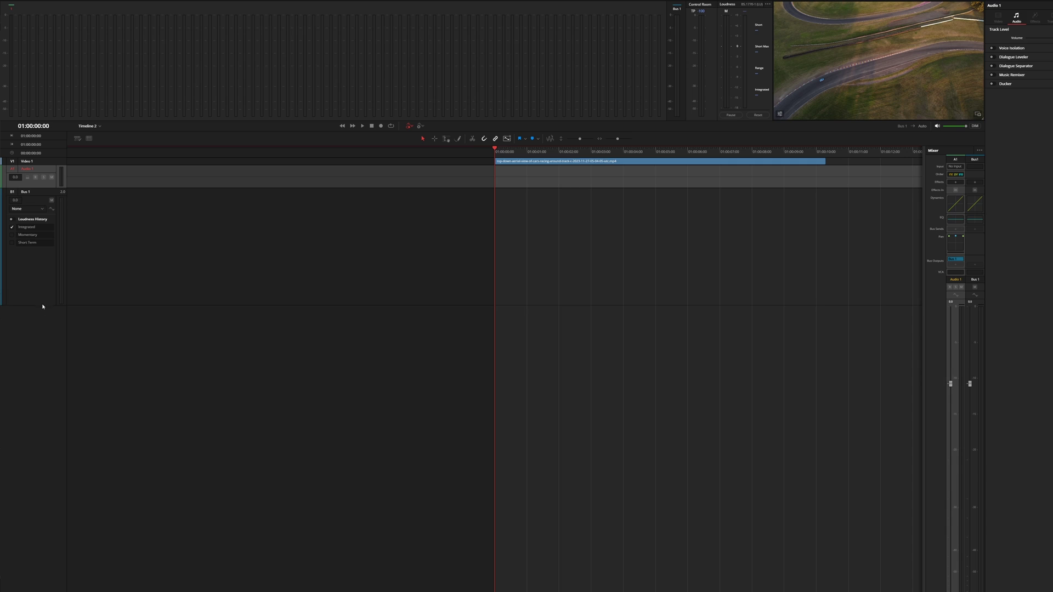
Step: Mark the video clip's range on the timeline and expand the viewer into a large floating window
{"action": "left_click", "coordinate": [752, 161]}
{"action": "key", "text": "x"}
{"action": "left_click", "coordinate": [760, 177]}
{"action": "left_click", "coordinate": [977, 114]}
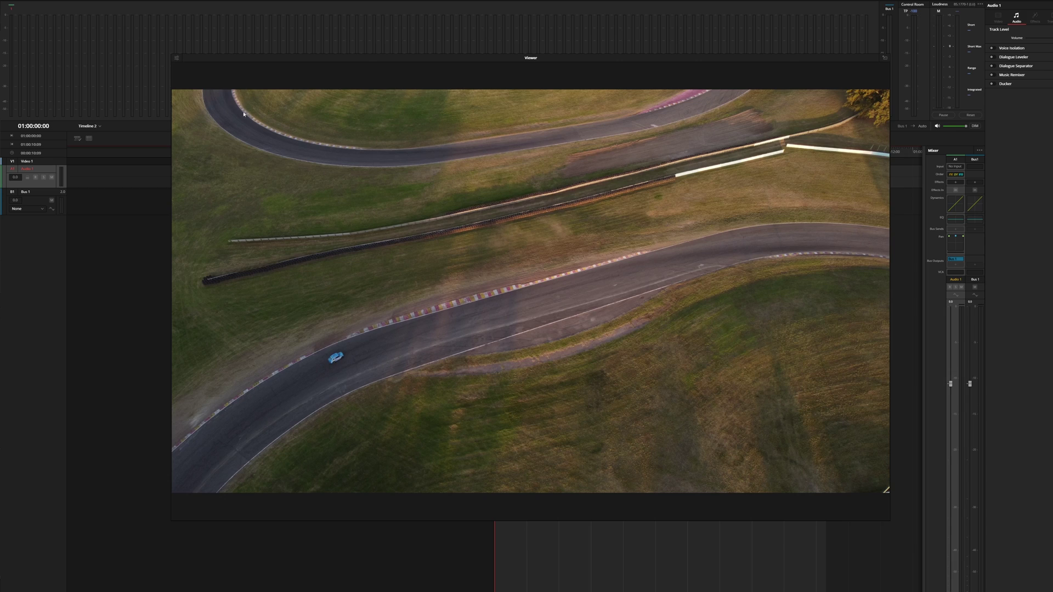
Step: Place the Audio 1 pan tracking point on the blue car and enable Left - Right panning
{"action": "left_click", "coordinate": [177, 58]}
{"action": "left_click_drag", "start_coordinate": [531, 288], "coordinate": [335, 353]}
{"action": "left_click", "coordinate": [182, 516]}
{"action": "left_click", "coordinate": [231, 516]}
{"action": "left_click", "coordinate": [203, 516]}
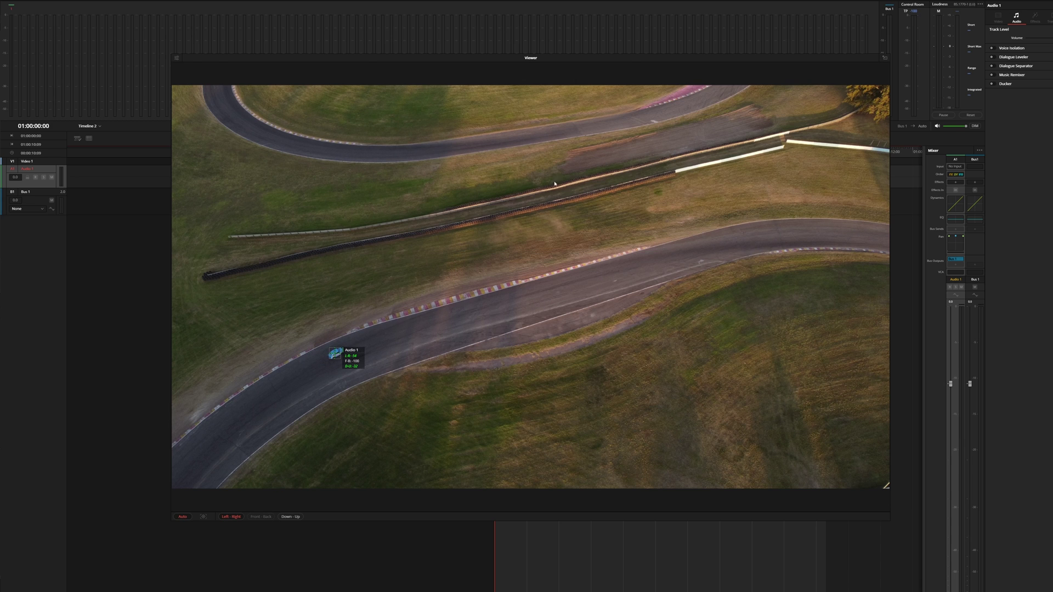
{"action": "key", "text": "Escape"}
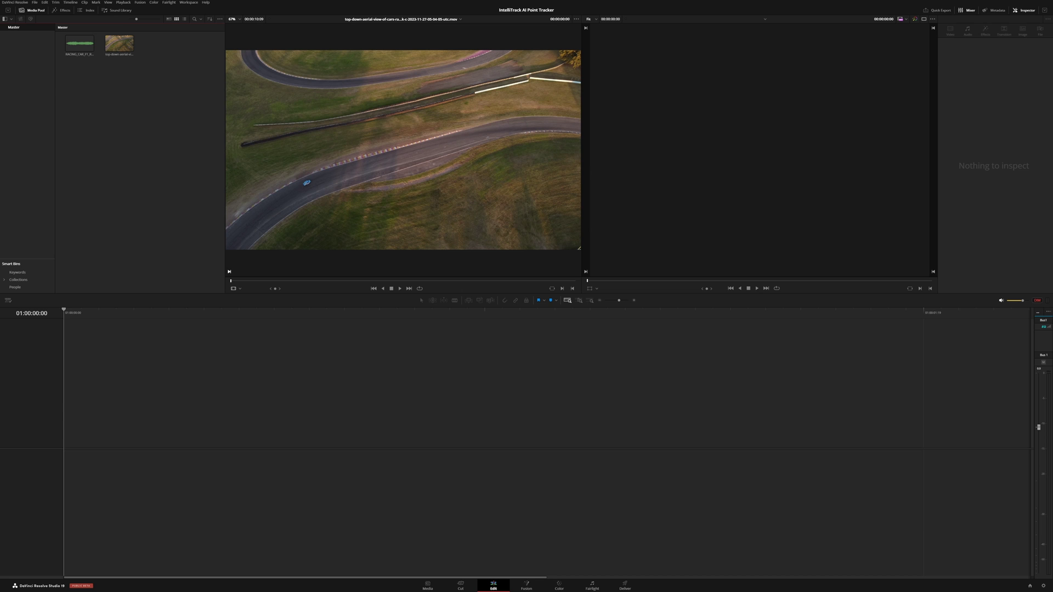
Step: Place the aerial racing clip at the start of a new timeline and play it for a preview
{"action": "left_click_drag", "start_coordinate": [119, 43], "coordinate": [79, 441]}
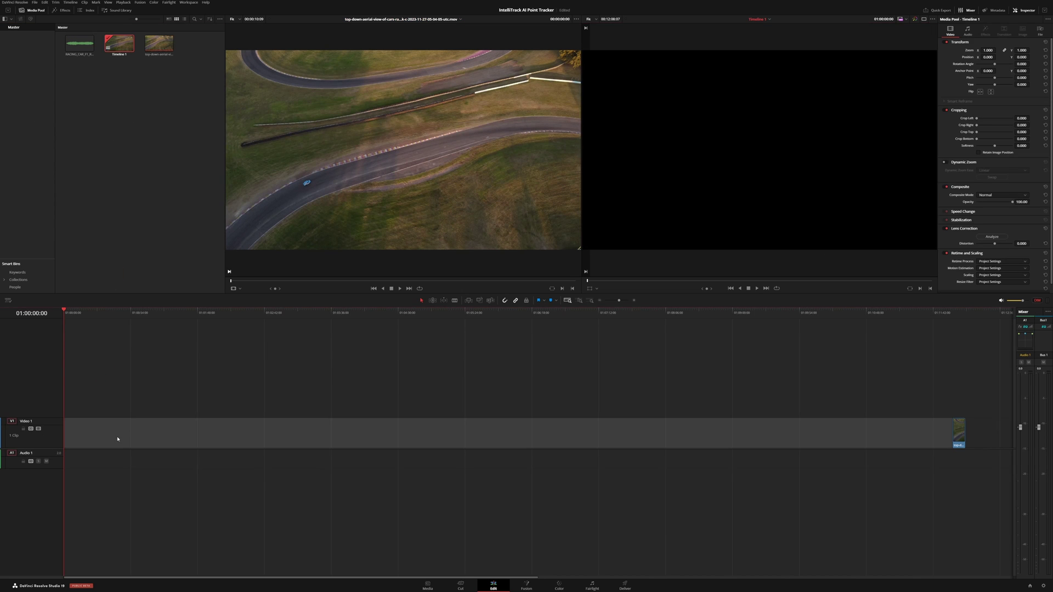
{"action": "left_click", "coordinate": [81, 313]}
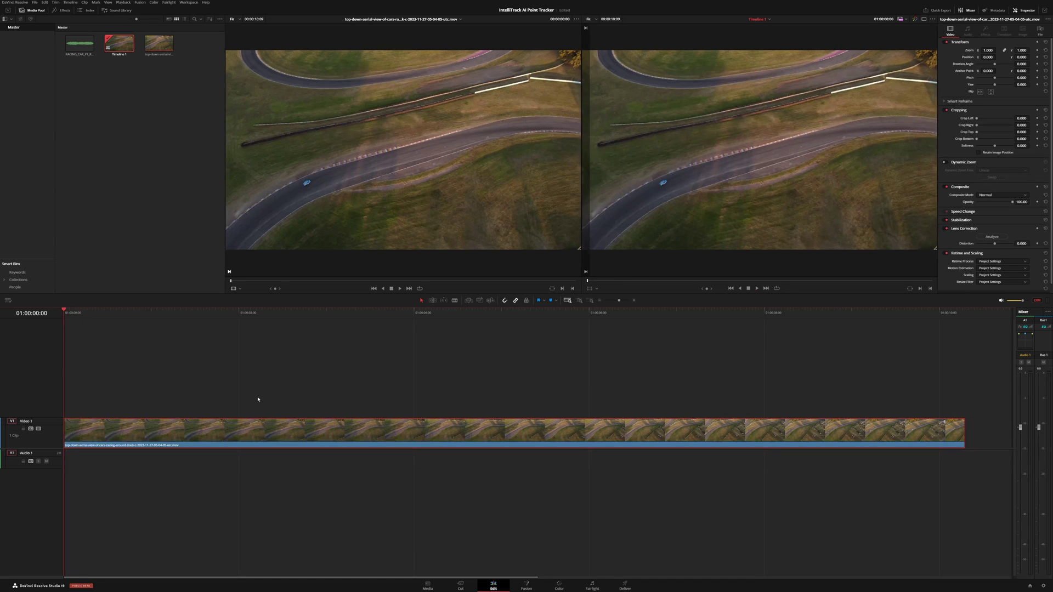
{"action": "key", "text": "space"}
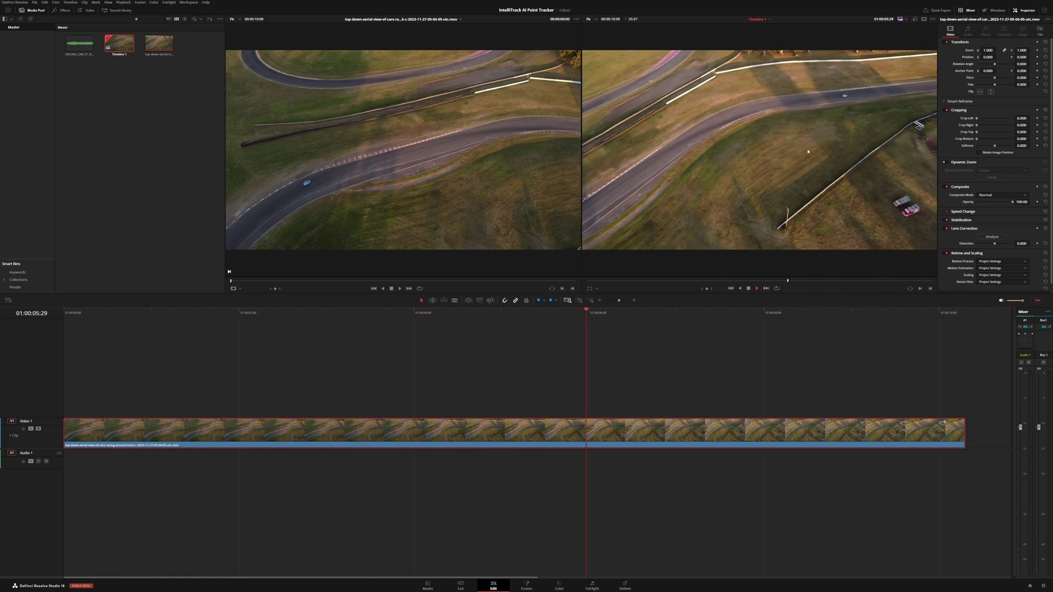
{"action": "key", "text": "space"}
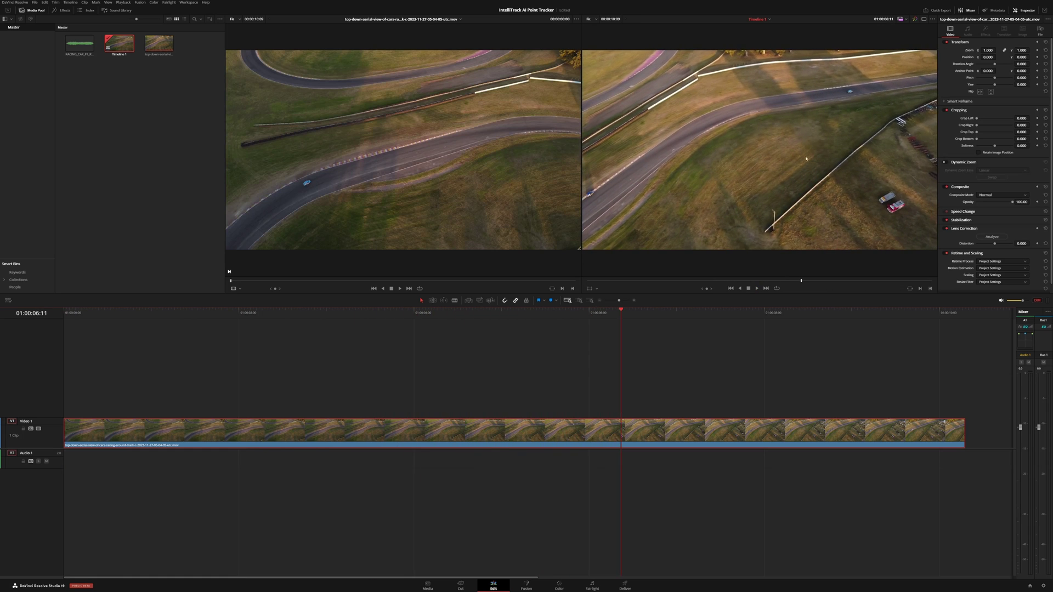
Step: Open the clip in the Fusion page, add a Tracker node and connect MediaIn1's output to it
{"action": "left_click", "coordinate": [530, 589]}
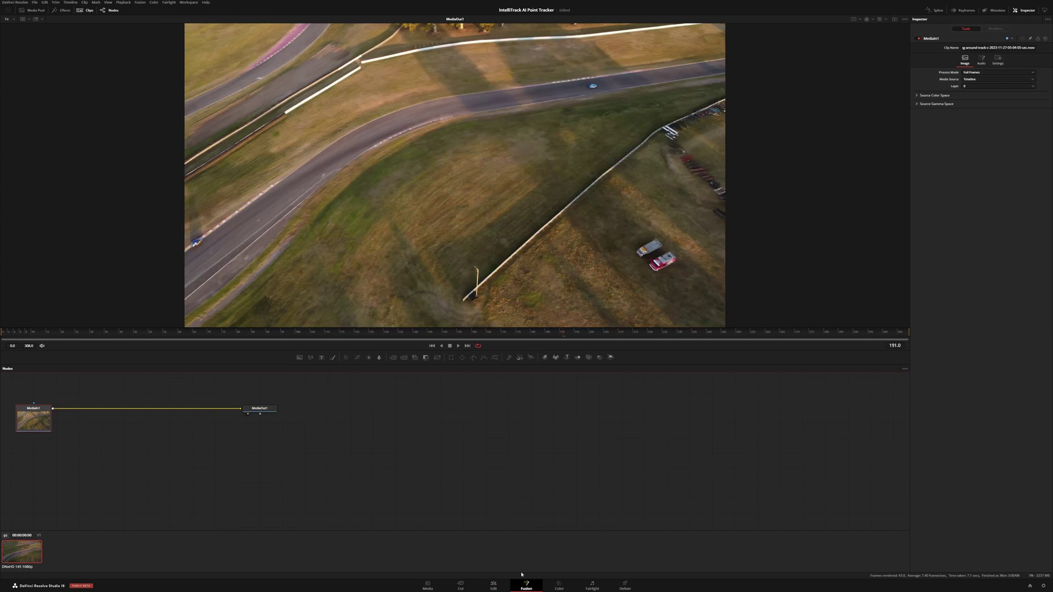
{"action": "key", "text": "shift+space"}
{"action": "type", "text": "trka"}
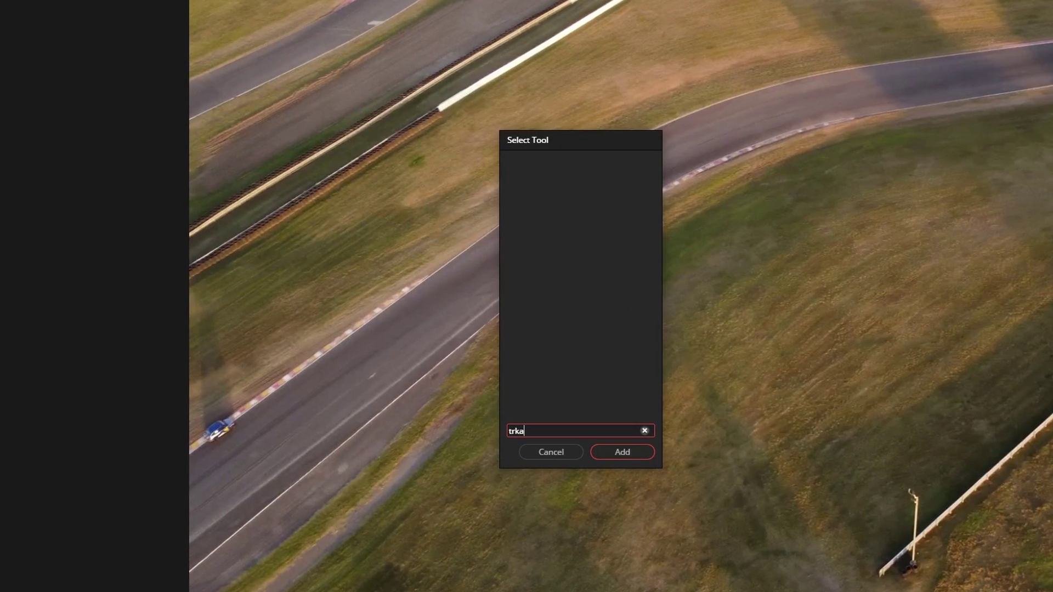
{"action": "key", "text": "BackSpace"}
{"action": "key", "text": "BackSpace"}
{"action": "key", "text": "BackSpace"}
{"action": "type", "text": "rack"}
{"action": "key", "text": "Return"}
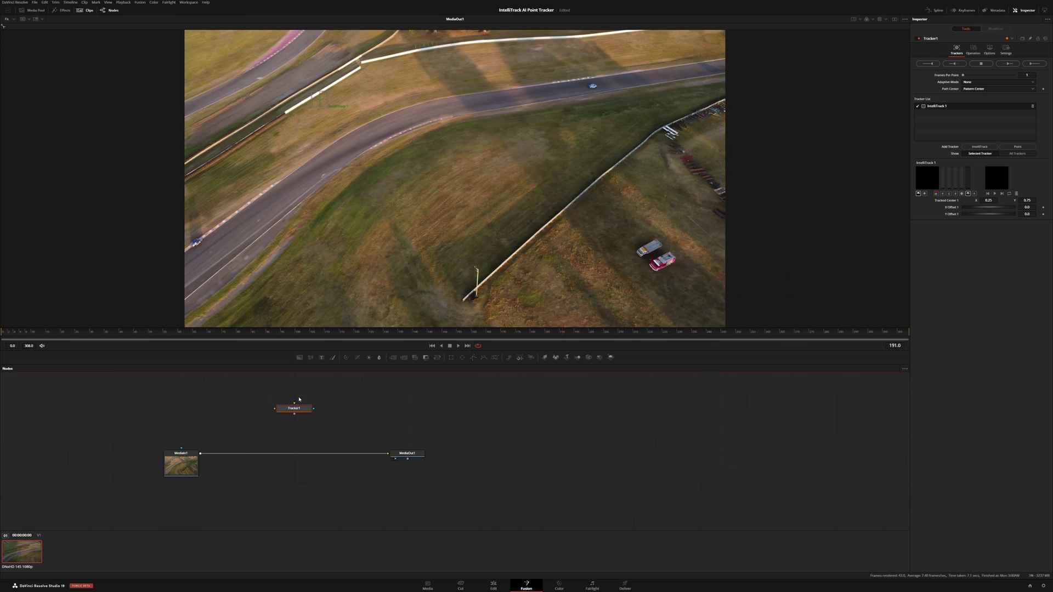
{"action": "left_click_drag", "start_coordinate": [200, 453], "coordinate": [296, 411]}
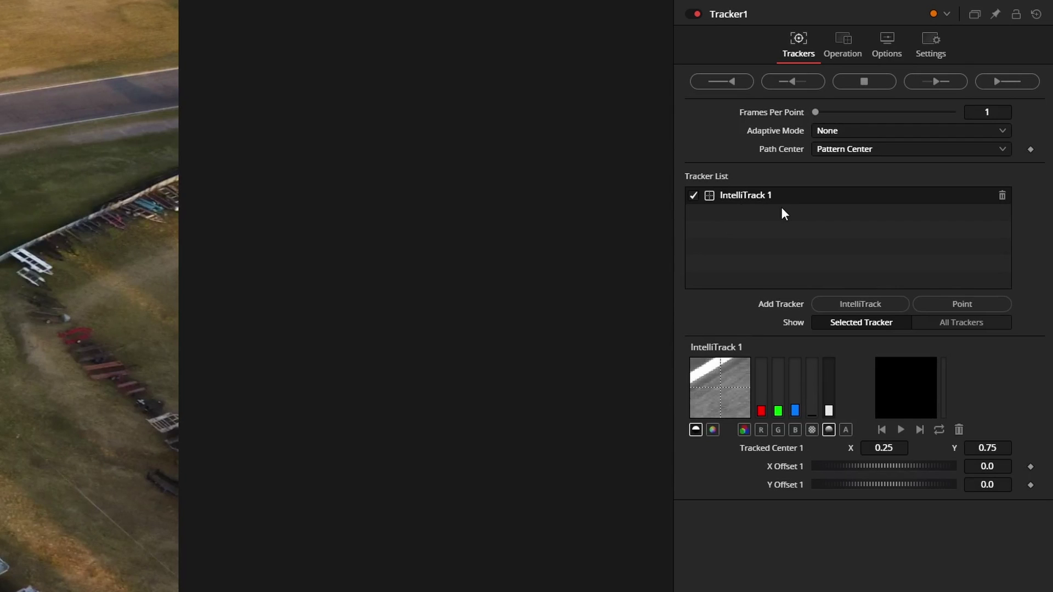
Step: Add a Point tracker to compare its settings with IntelliTrack 1, and delete it again
{"action": "left_click", "coordinate": [963, 305]}
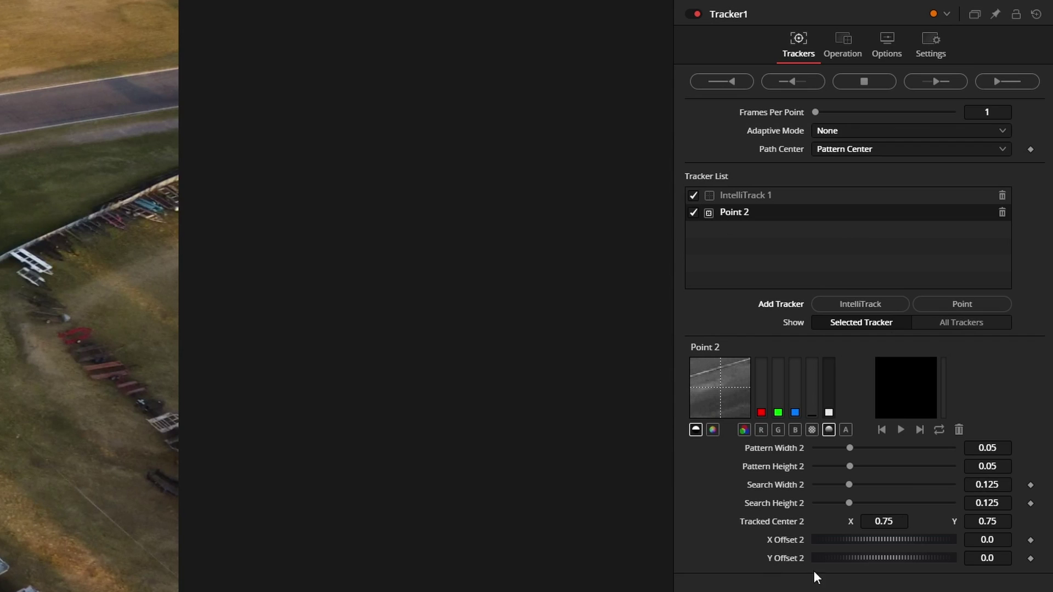
{"action": "left_click", "coordinate": [817, 196]}
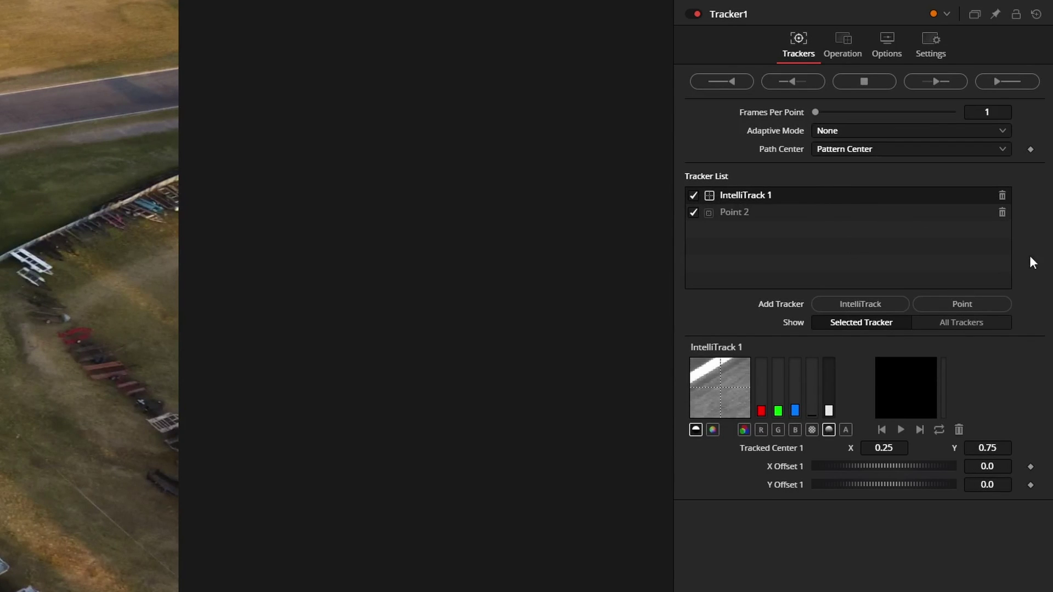
{"action": "left_click", "coordinate": [1001, 213]}
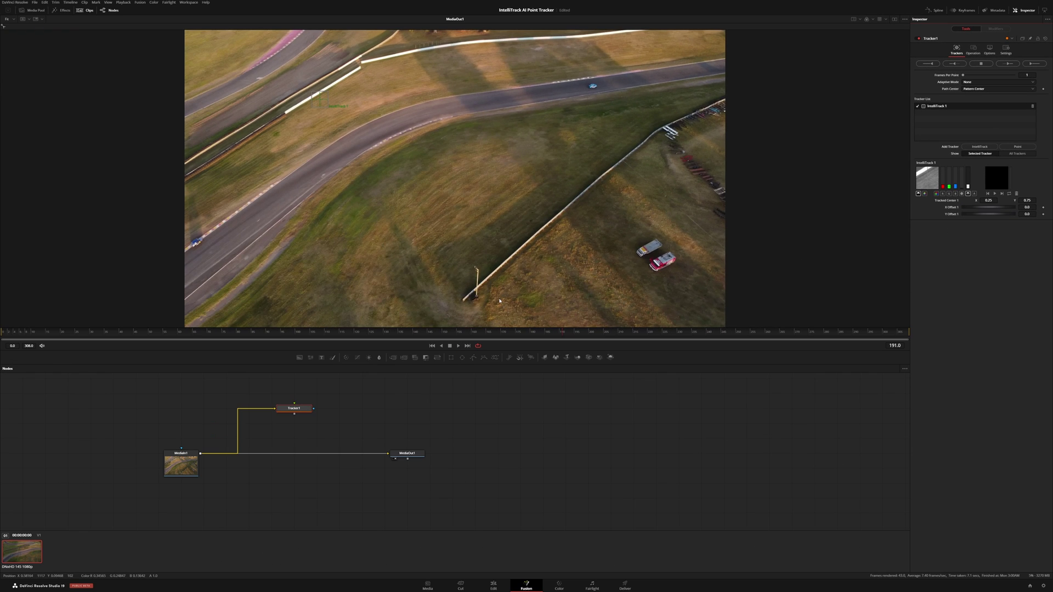
Step: Go back to frame 0 and position the IntelliTrack 1 tracker on the blue car
{"action": "left_click_drag", "start_coordinate": [46, 340], "coordinate": [3, 339]}
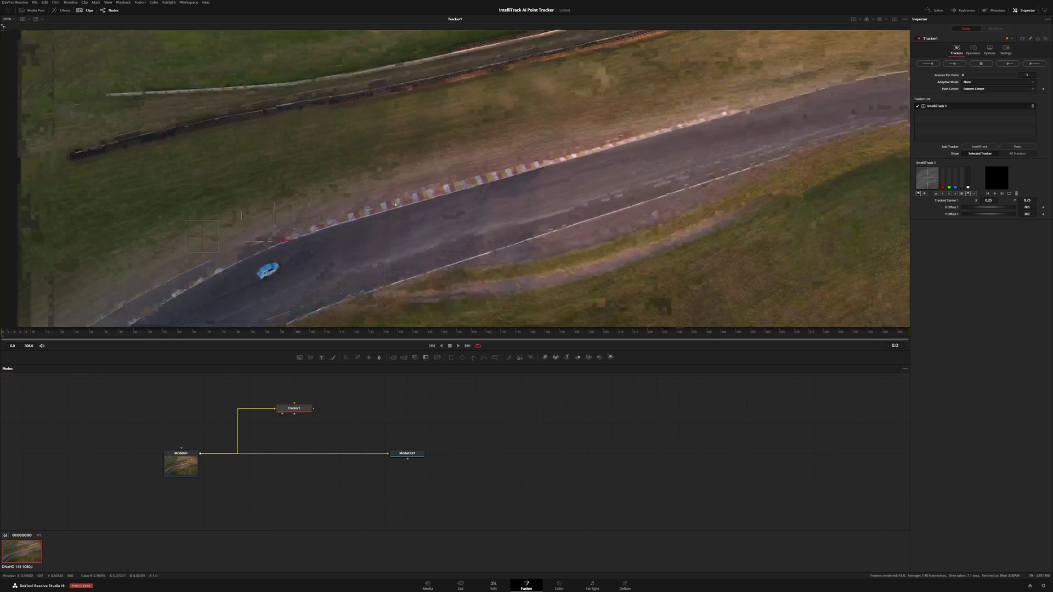
{"action": "left_click_drag", "start_coordinate": [257, 234], "coordinate": [298, 257]}
{"action": "scroll", "coordinate": [297, 257], "scroll_direction": "down", "scroll_amount": 5}
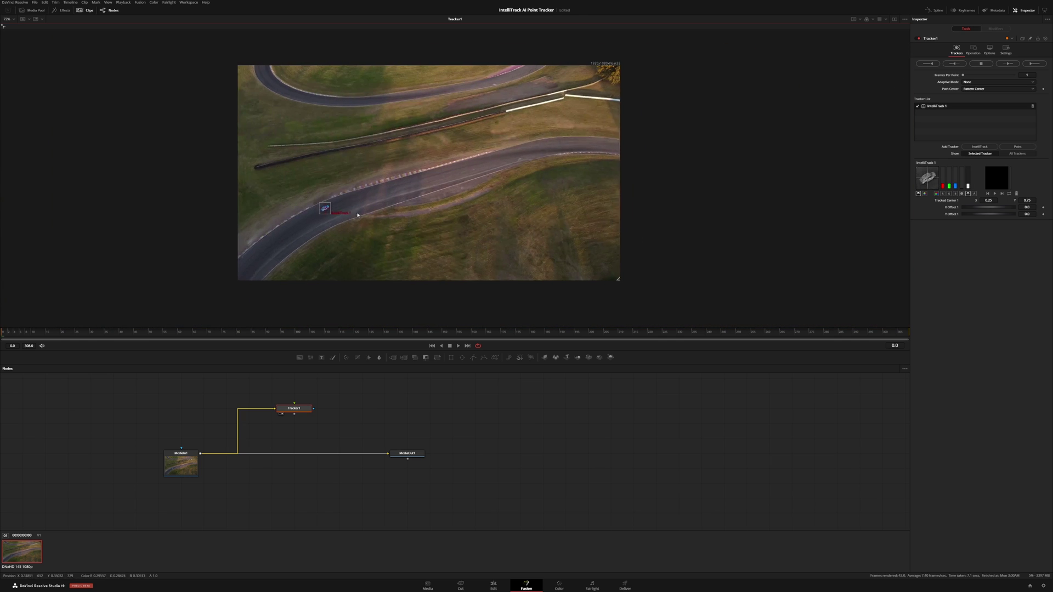
{"action": "left_click_drag", "start_coordinate": [361, 209], "coordinate": [352, 213]}
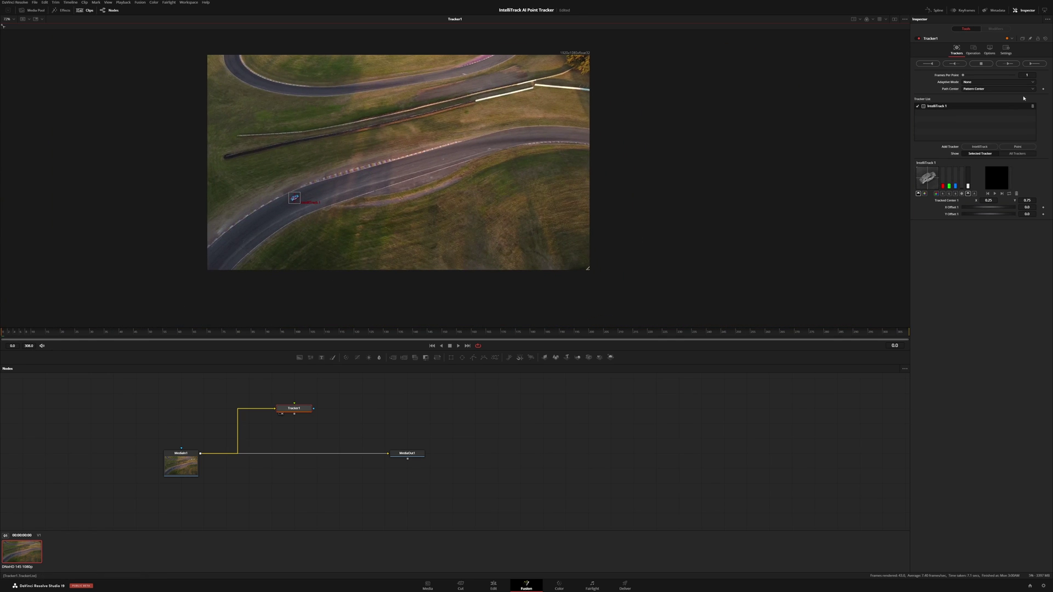
Step: Track the car forward with Frames Per Point set to 4, stopping at frame 280
{"action": "left_click", "coordinate": [1037, 64]}
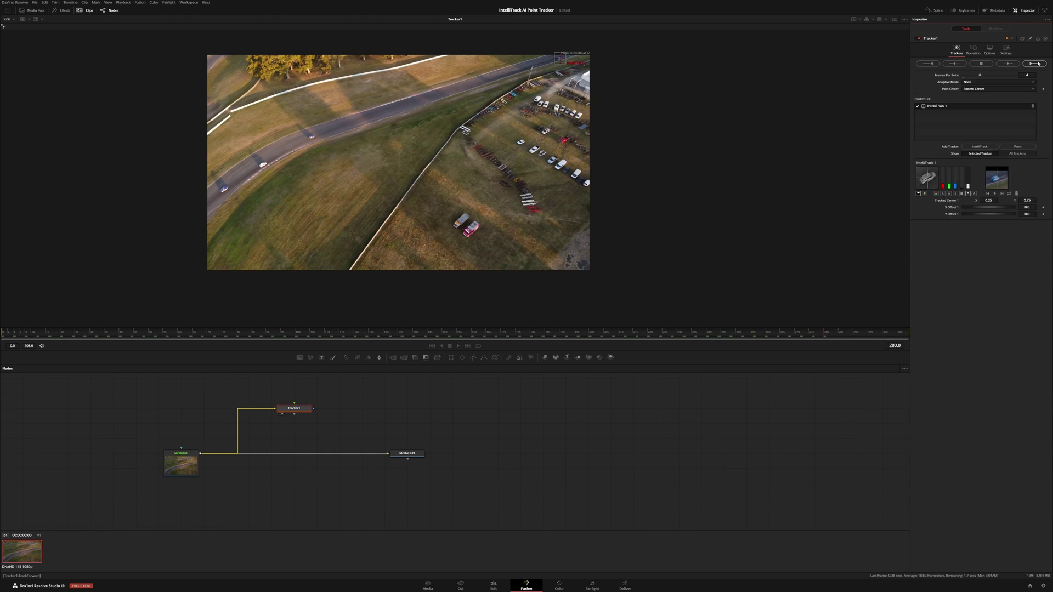
{"action": "left_click", "coordinate": [1038, 63]}
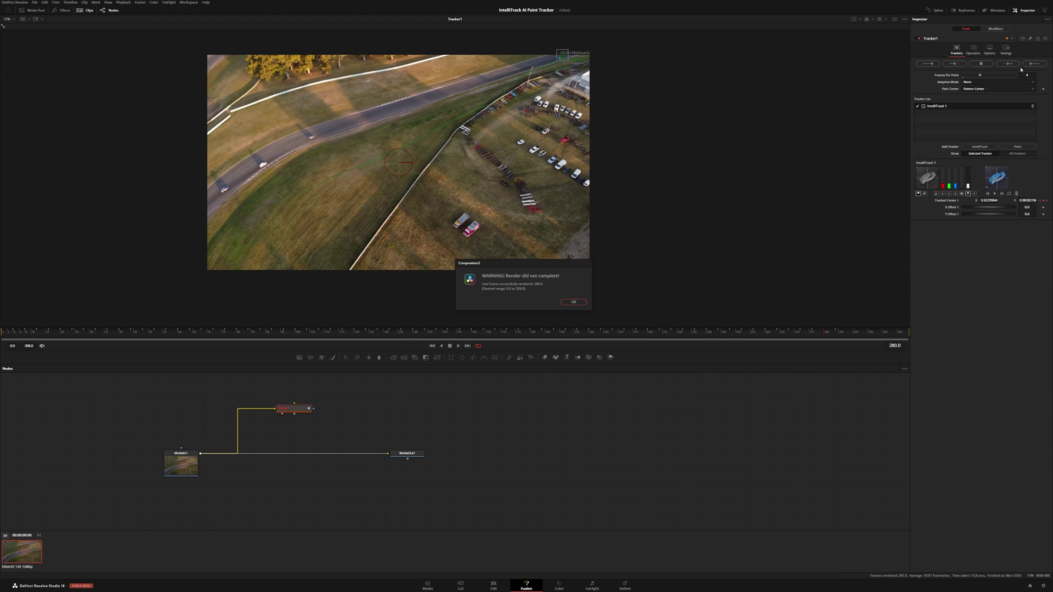
{"action": "left_click", "coordinate": [574, 302]}
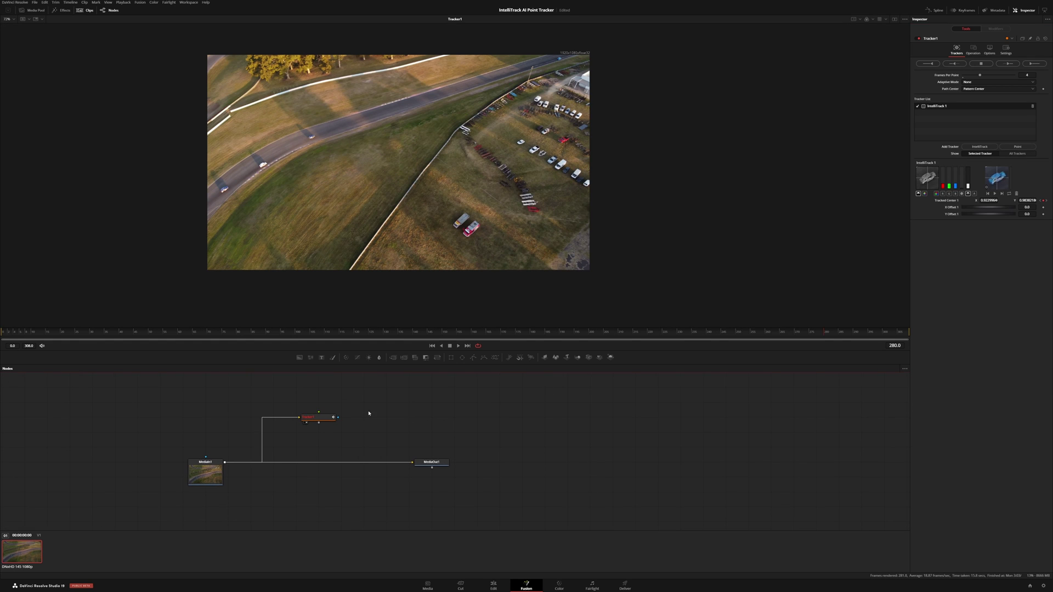
Step: Return to frame 0, add a Text+ node above the main connection and move MediaOut1 farther along to make room
{"action": "left_click_drag", "start_coordinate": [148, 334], "coordinate": [1, 333]}
{"action": "left_click_drag", "start_coordinate": [321, 358], "coordinate": [389, 424]}
{"action": "left_click_drag", "start_coordinate": [436, 460], "coordinate": [526, 461]}
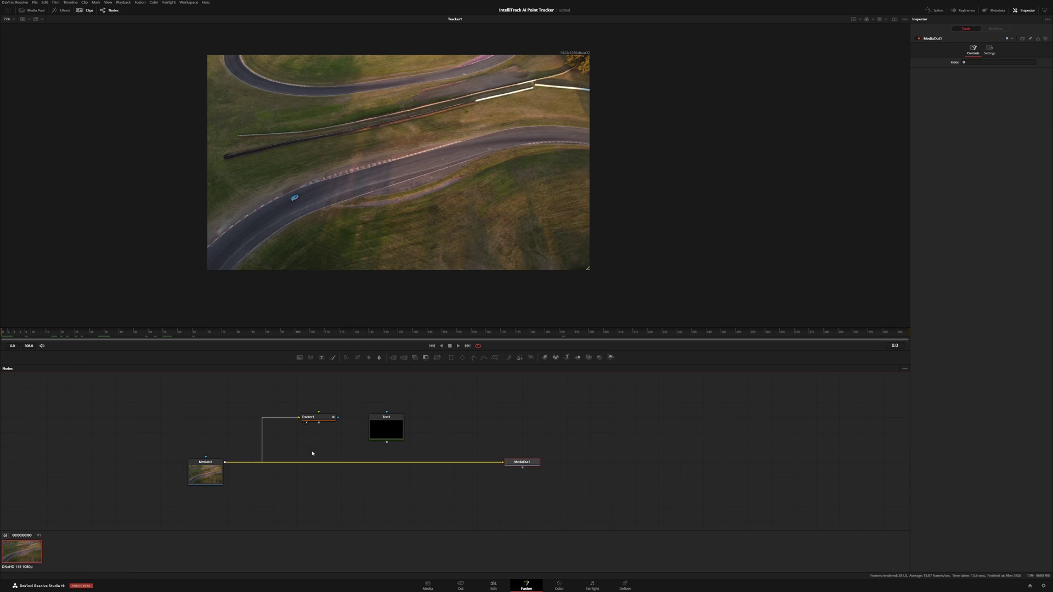
Step: Merge the Text1 node over MediaIn1 and enter the text CAR 55
{"action": "left_click_drag", "start_coordinate": [387, 443], "coordinate": [237, 470]}
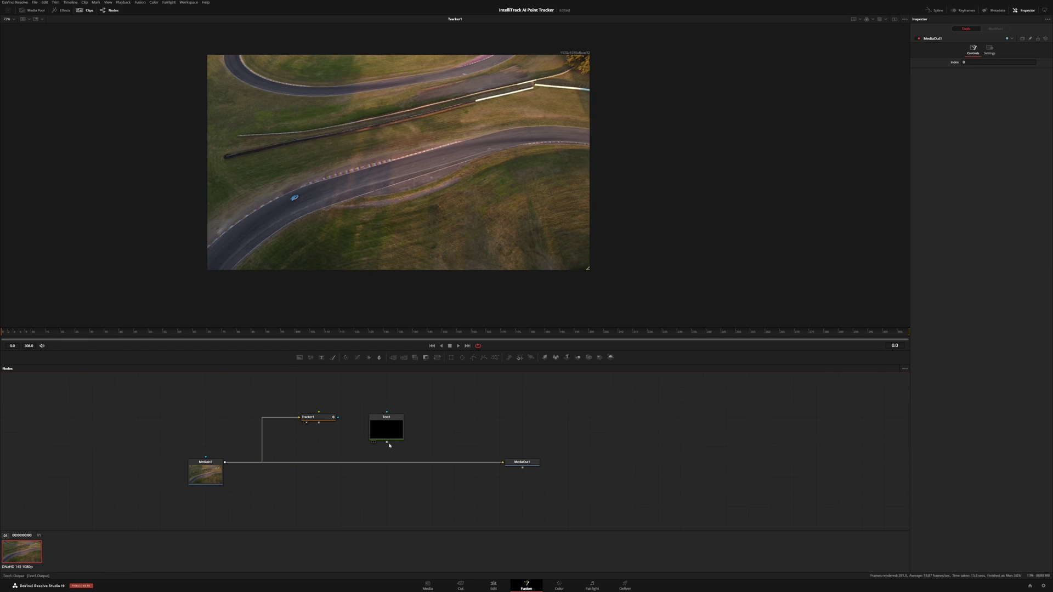
{"action": "left_click", "coordinate": [376, 437]}
{"action": "left_click_drag", "start_coordinate": [376, 447], "coordinate": [225, 463]}
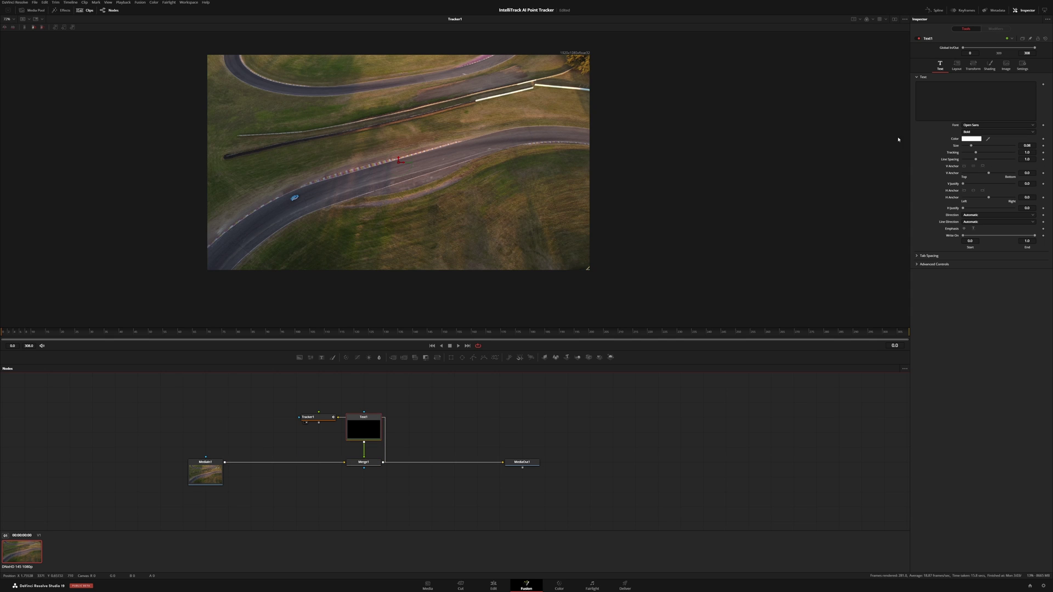
{"action": "left_click", "coordinate": [937, 91]}
{"action": "type", "text": "CAR 55"}
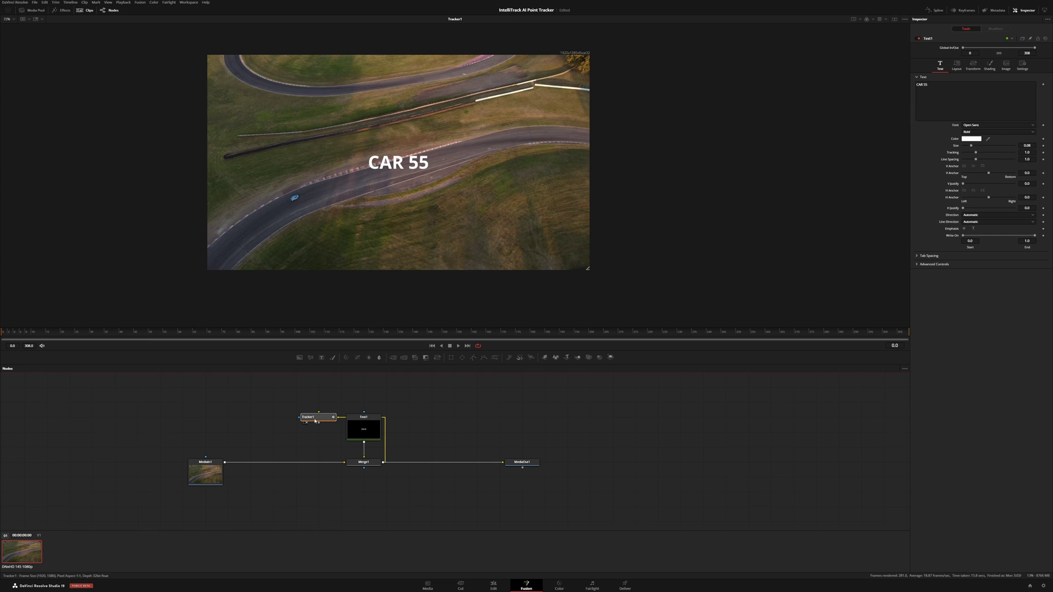
Step: Move the Tracker1 node aside and connect Merge1's Center to Tracker1's tracked position
{"action": "left_click_drag", "start_coordinate": [323, 420], "coordinate": [438, 407]}
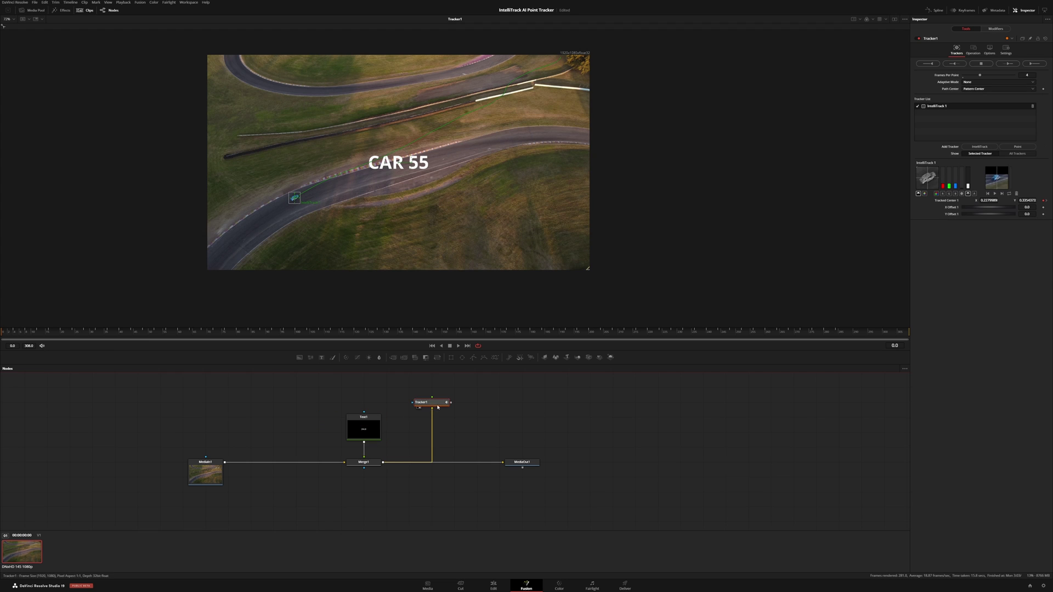
{"action": "right_click", "coordinate": [950, 202]}
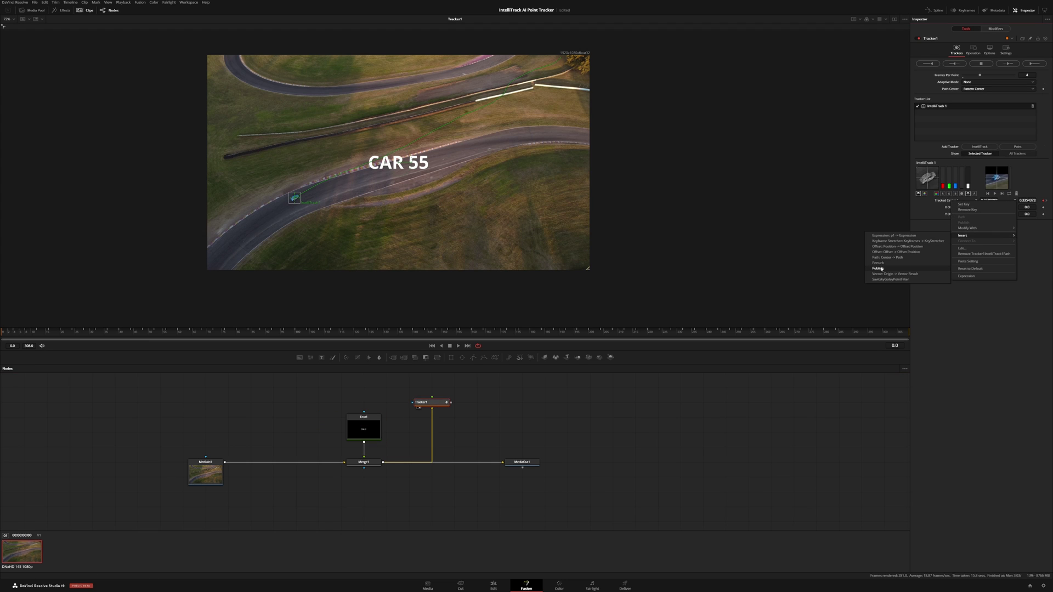
{"action": "left_click", "coordinate": [484, 418]}
{"action": "left_click", "coordinate": [364, 462]}
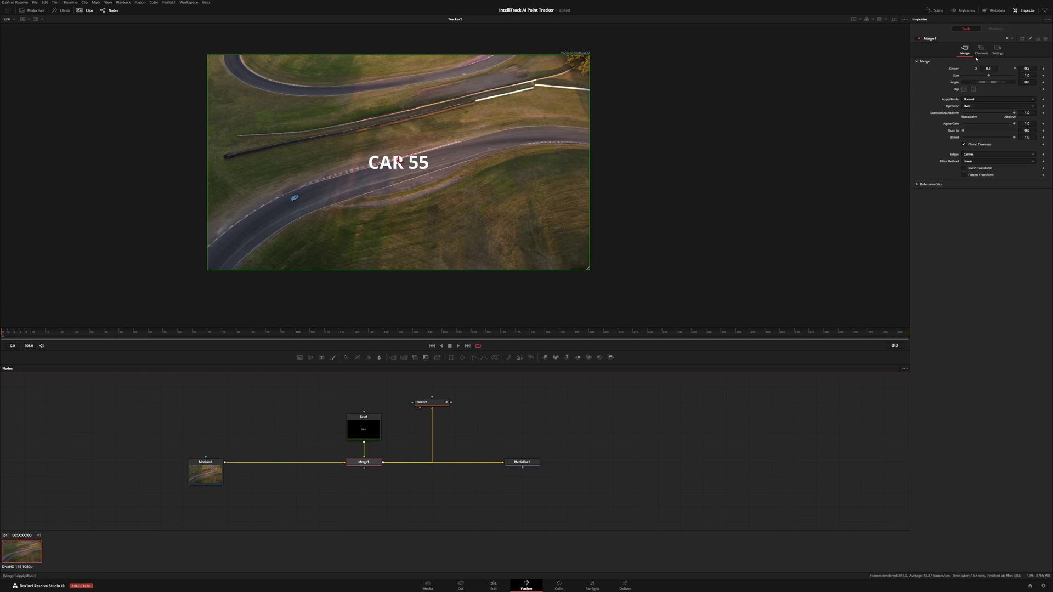
{"action": "right_click", "coordinate": [954, 68]}
{"action": "mouse_move", "coordinate": [985, 99]}
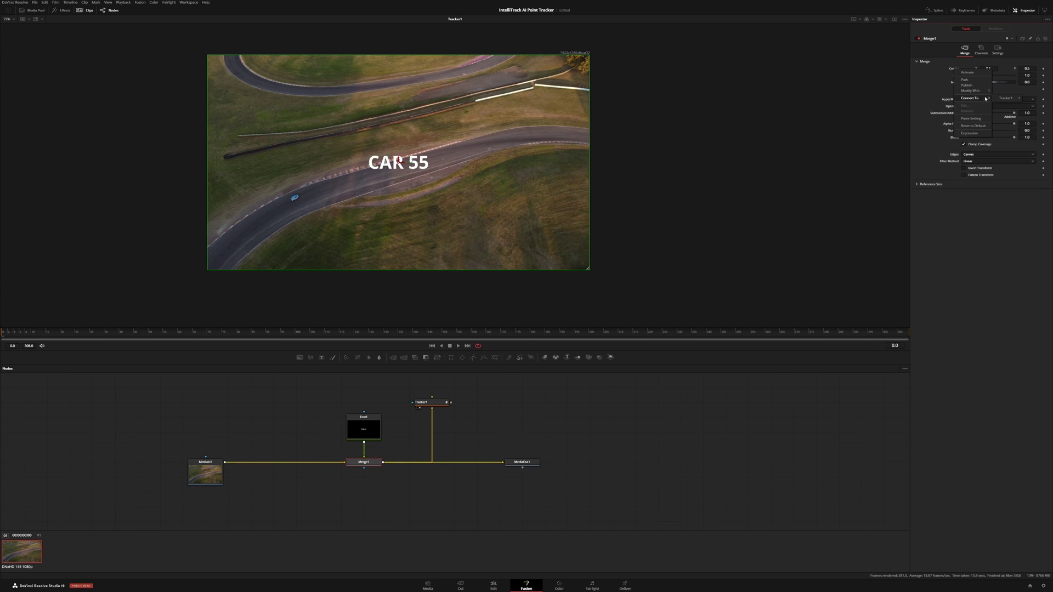
{"action": "left_click", "coordinate": [970, 103]}
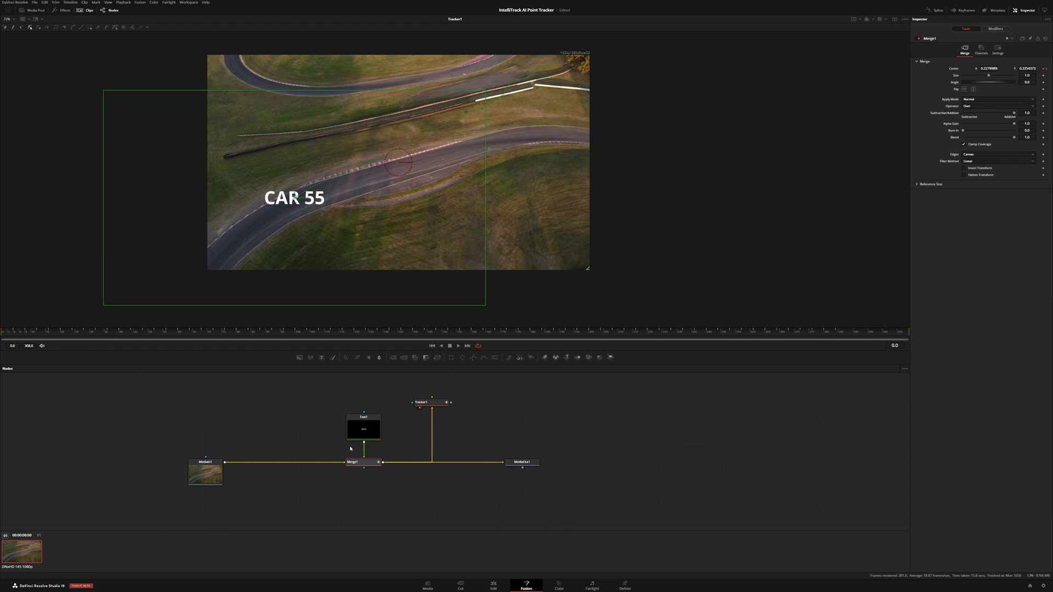
Step: Move the CAR 55 text just above the blue car and play the composition to check the tracking
{"action": "left_click", "coordinate": [360, 427]}
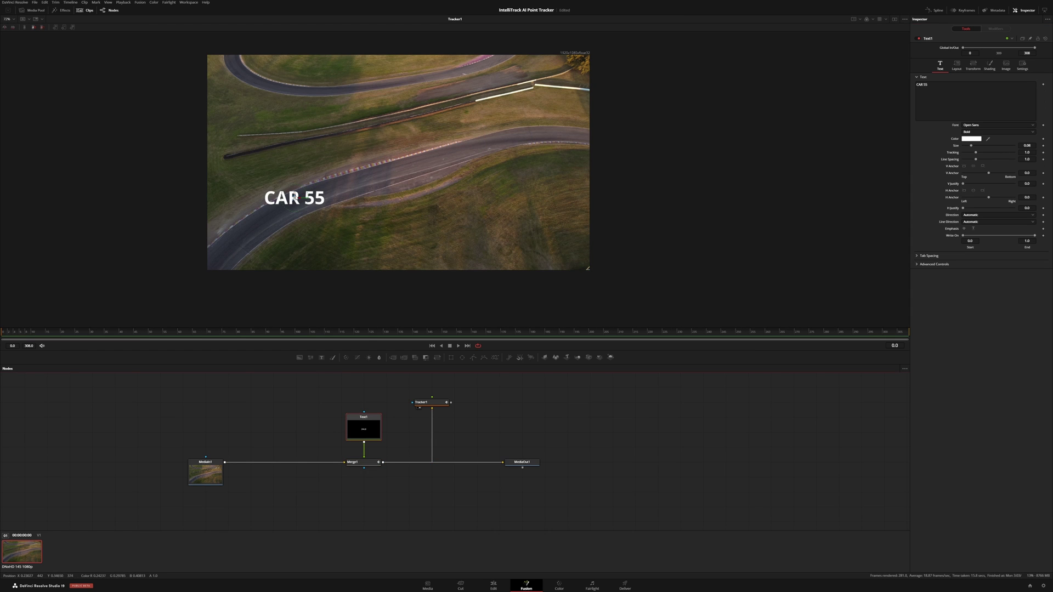
{"action": "left_click_drag", "start_coordinate": [295, 196], "coordinate": [296, 179]}
{"action": "left_click", "coordinate": [510, 404]}
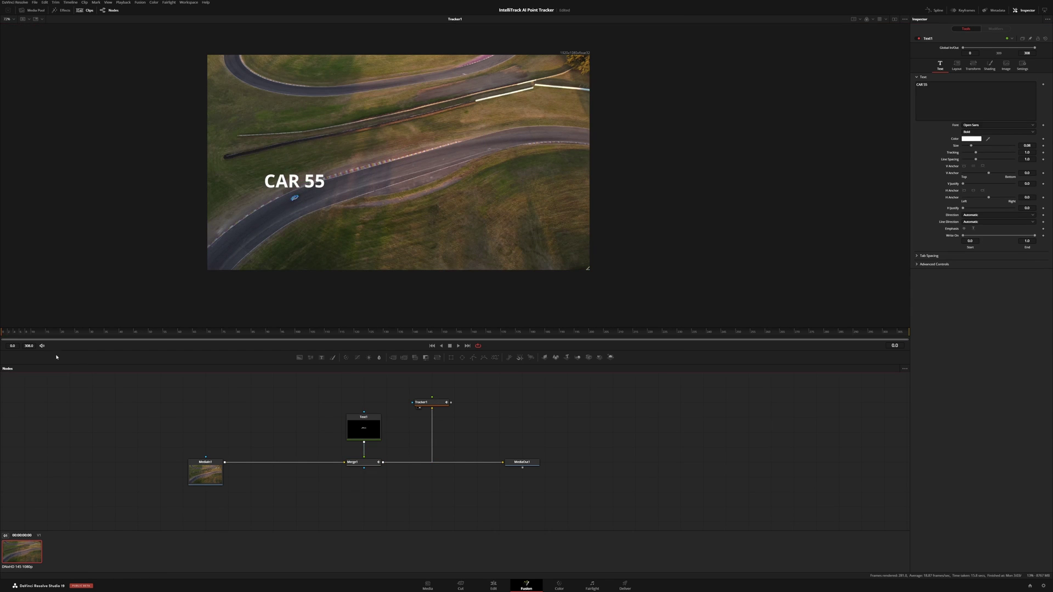
{"action": "key", "text": "space"}
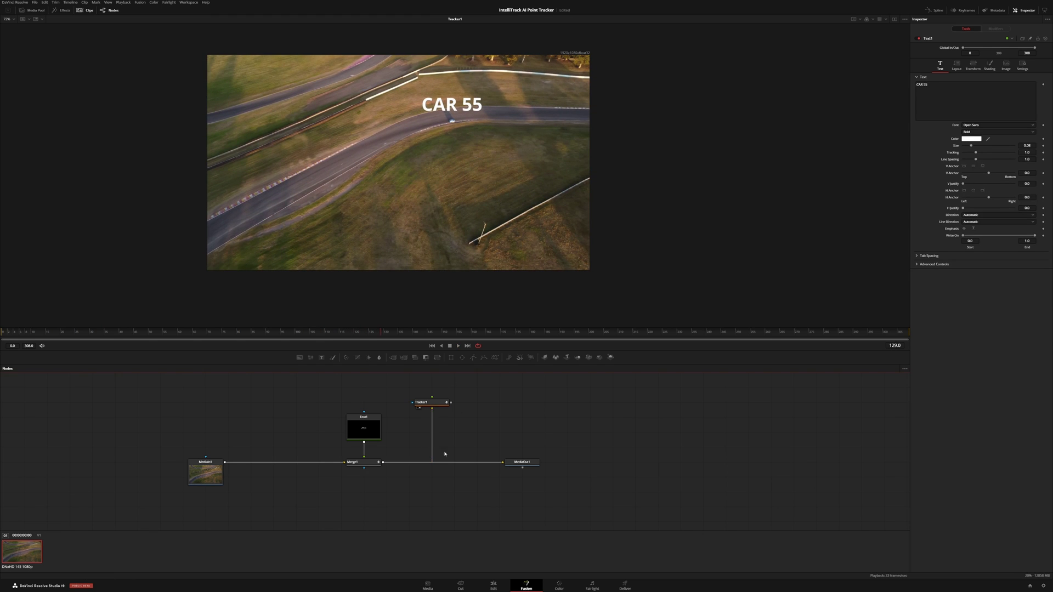
Step: Open the clip on the Color page and choose IntelliTrack as the window tracker's tracking mode
{"action": "left_click", "coordinate": [558, 586]}
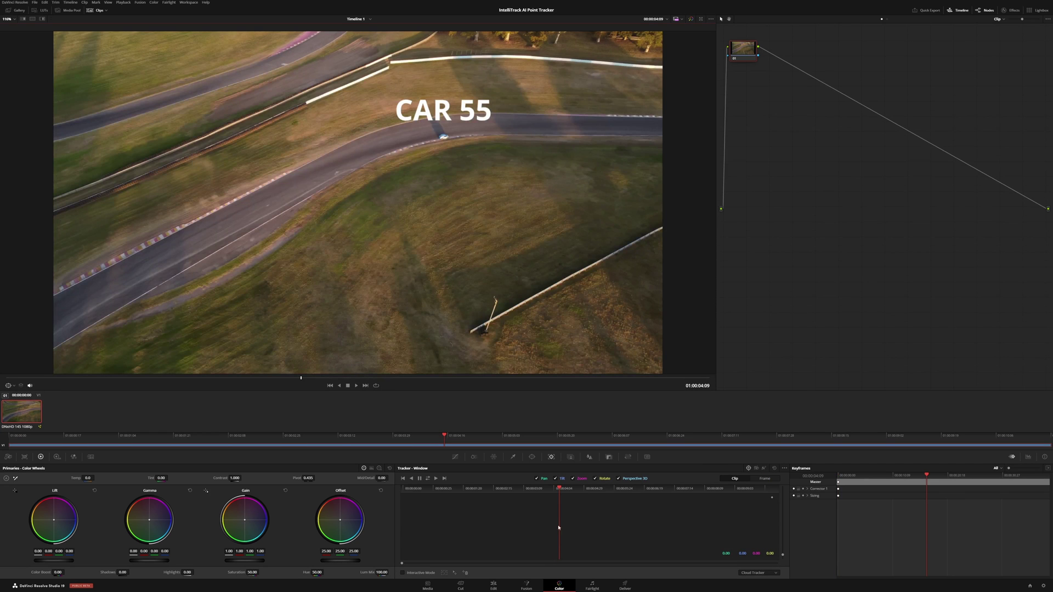
{"action": "left_click", "coordinate": [768, 572]}
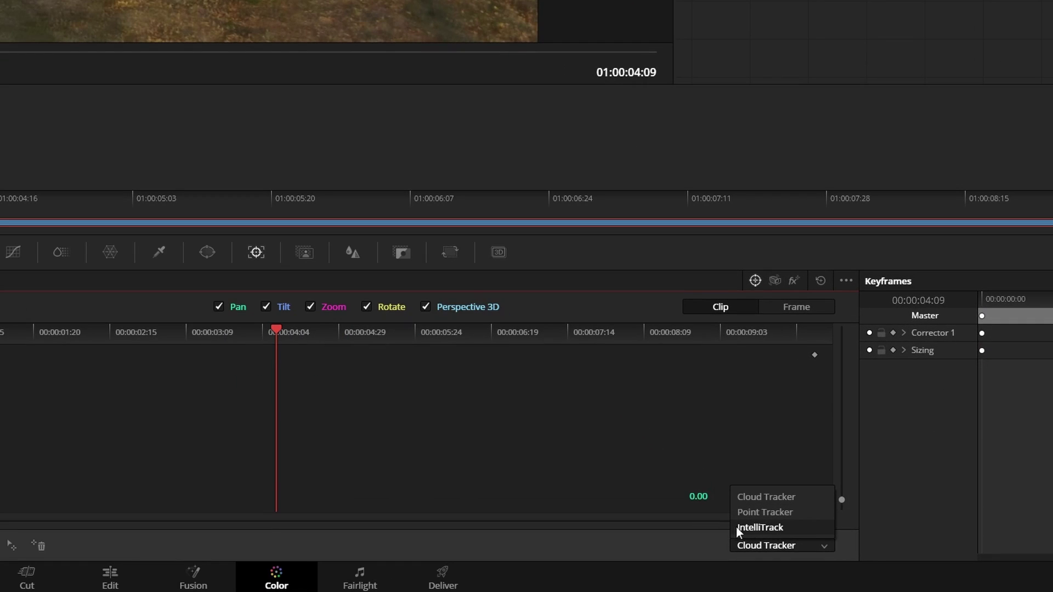
{"action": "left_click", "coordinate": [759, 528]}
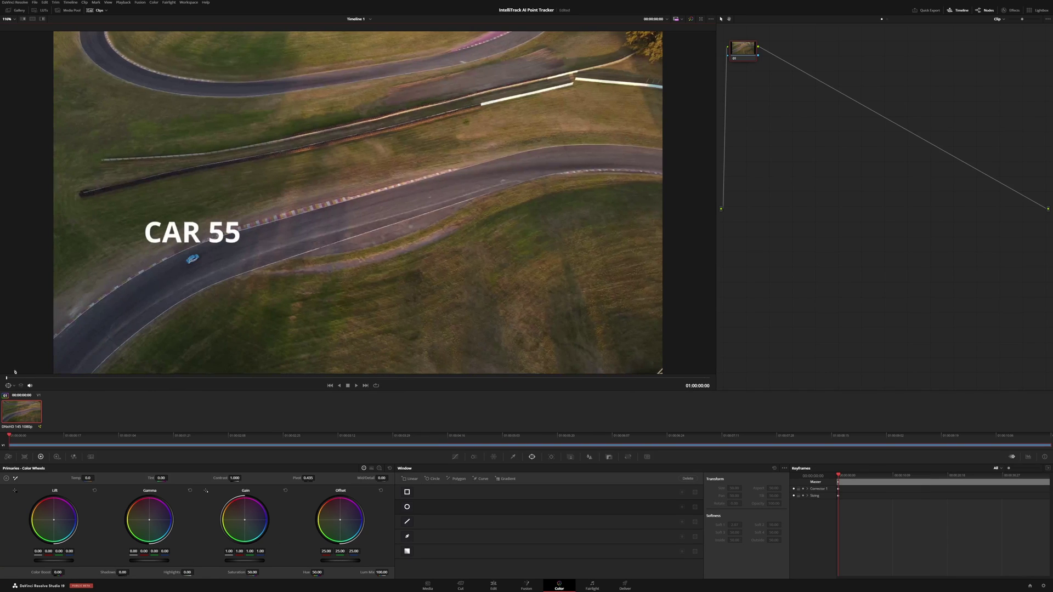
Step: At the clip's first frame, add a linear window centred on the blue car and shrink it to a size of about 7
{"action": "left_click_drag", "start_coordinate": [202, 195], "coordinate": [274, 188]}
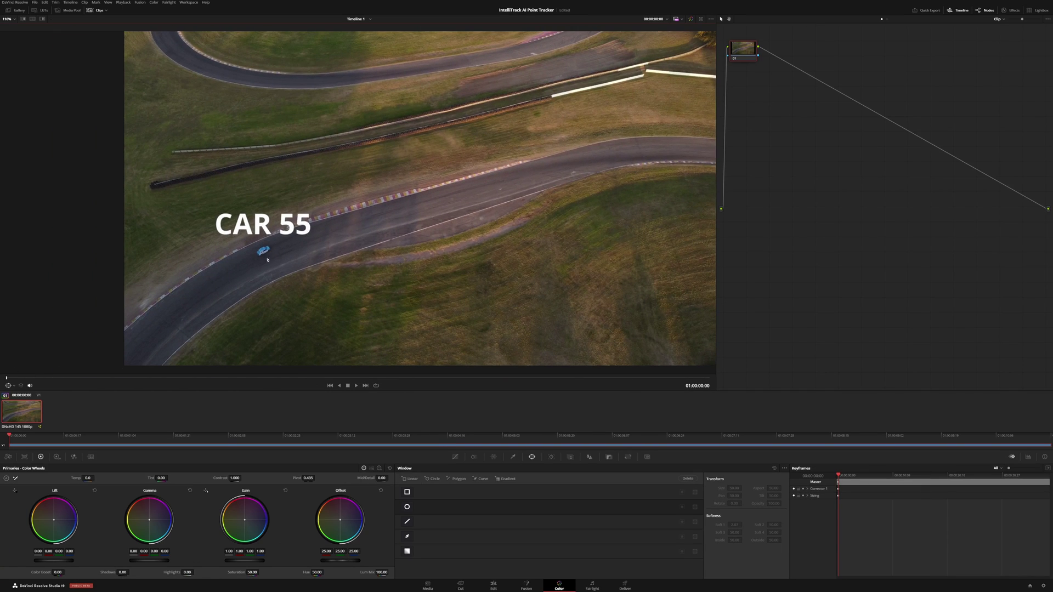
{"action": "left_click", "coordinate": [413, 494]}
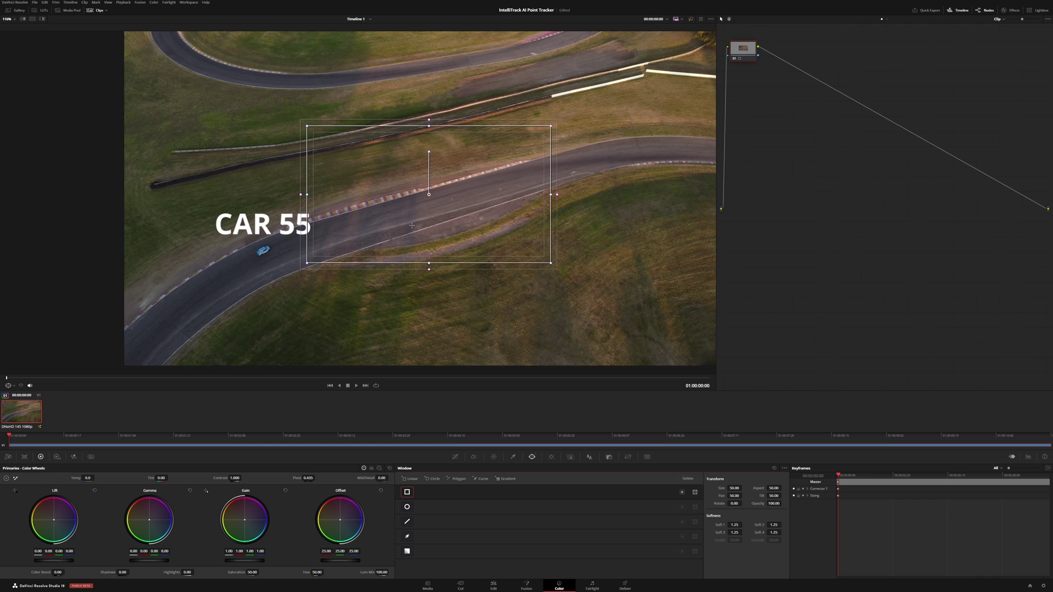
{"action": "left_click_drag", "start_coordinate": [433, 197], "coordinate": [269, 255]}
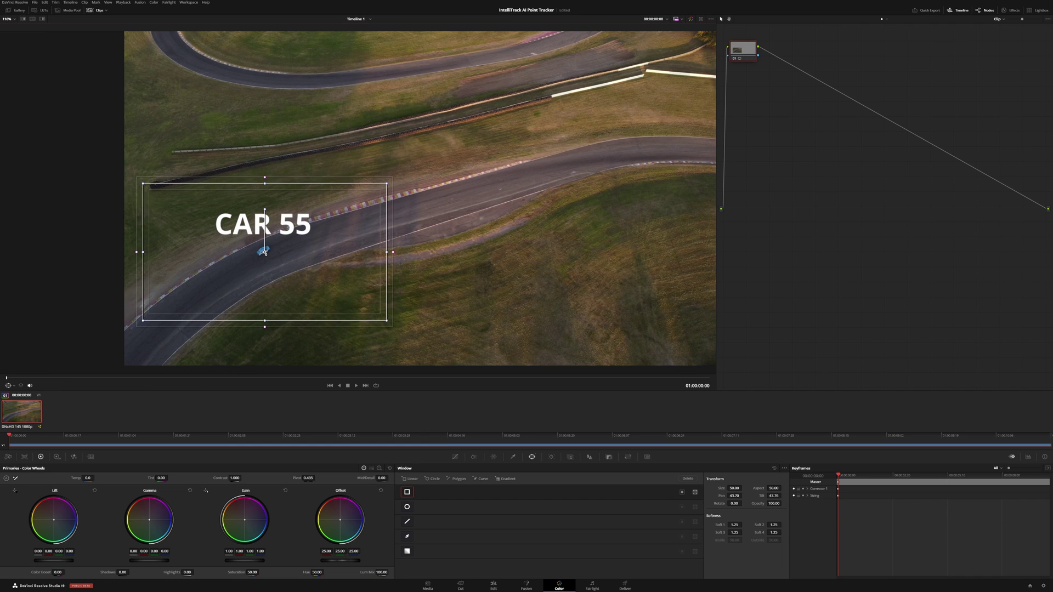
{"action": "left_click_drag", "start_coordinate": [734, 488], "coordinate": [692, 488]}
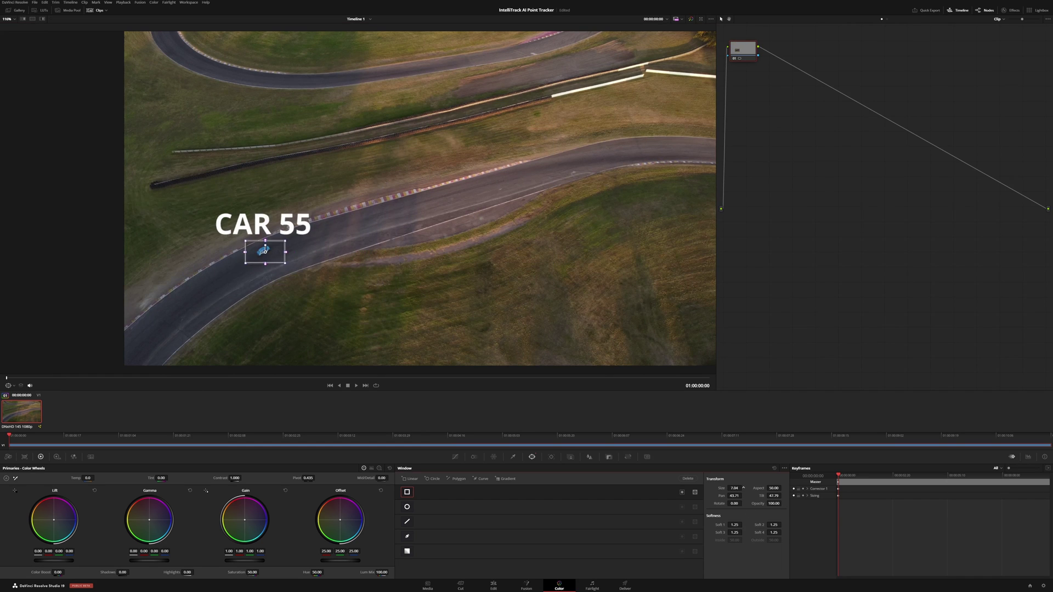
Step: Recolor the windowed blue car green with the Hue vs Hue curve, using input hue 99.03 and hue rotate 102.94
{"action": "scroll", "coordinate": [258, 296], "scroll_direction": "up", "scroll_amount": 10}
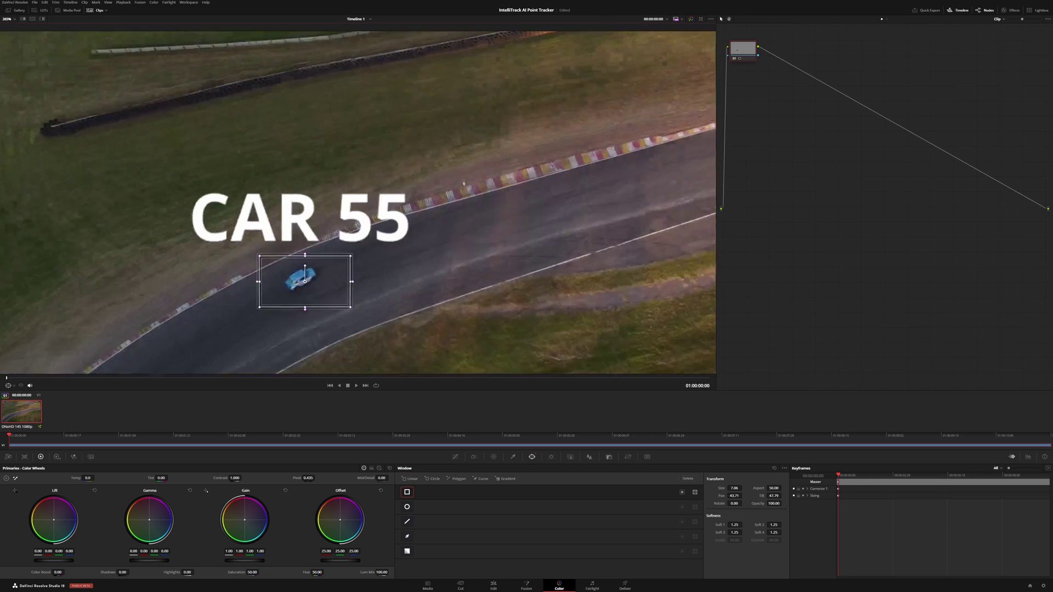
{"action": "left_click_drag", "start_coordinate": [538, 287], "coordinate": [480, 252]}
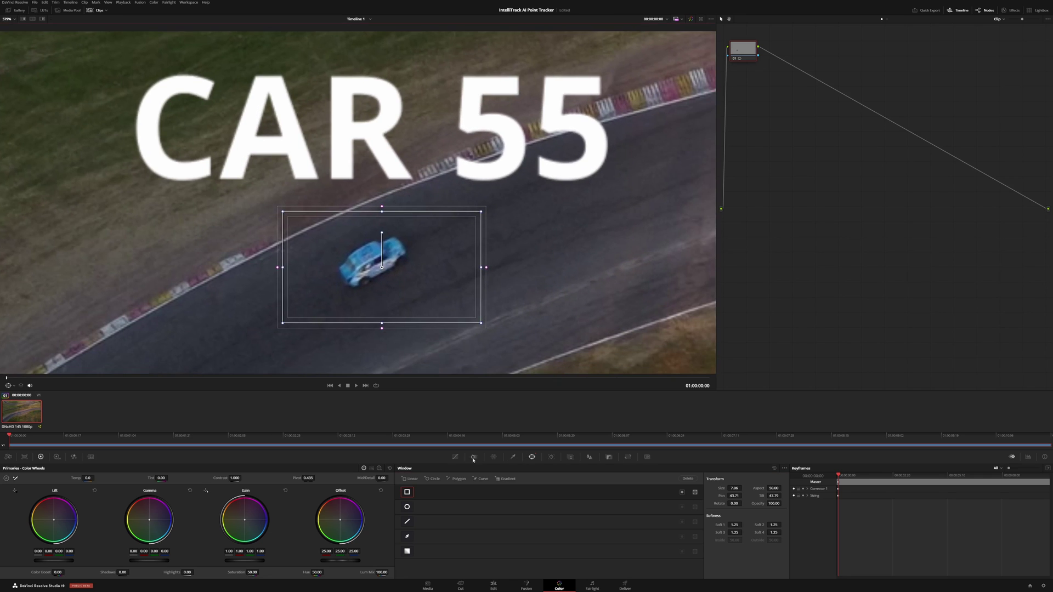
{"action": "left_click", "coordinate": [457, 457]}
{"action": "left_click", "coordinate": [715, 468]}
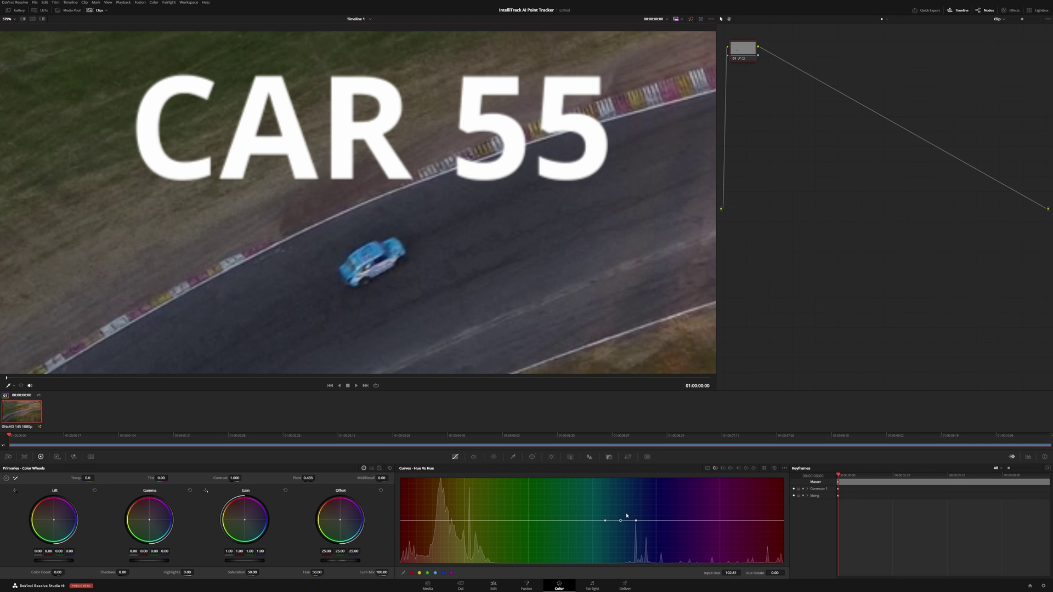
{"action": "left_click_drag", "start_coordinate": [620, 507], "coordinate": [617, 497]}
{"action": "scroll", "coordinate": [504, 294], "scroll_direction": "down", "scroll_amount": 6}
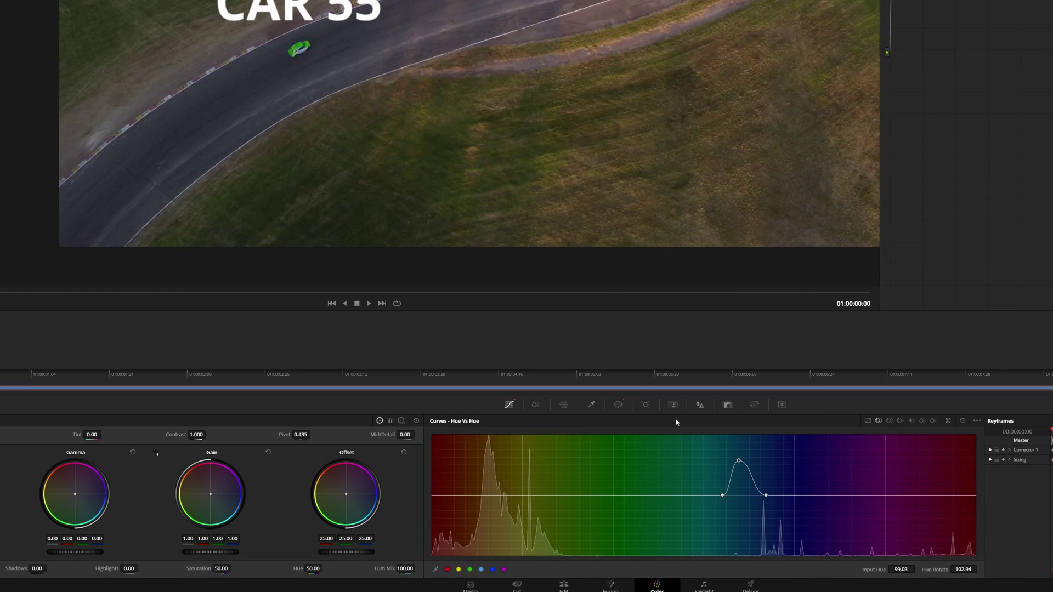
Step: Set the window tracker to IntelliTrack, place a track point on the green car and track the window forward
{"action": "left_click", "coordinate": [596, 434]}
{"action": "left_click", "coordinate": [933, 569]}
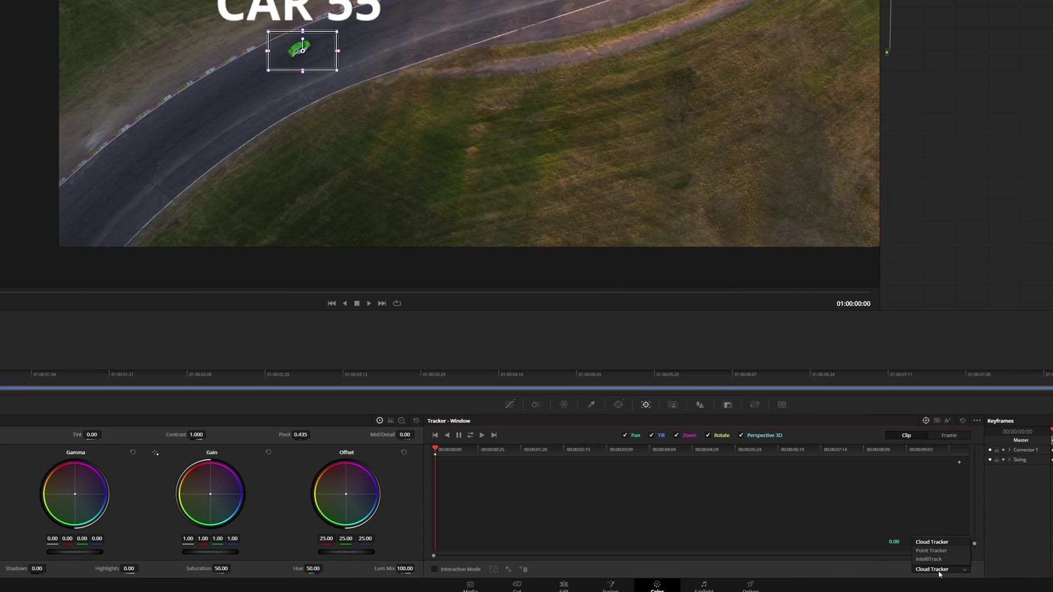
{"action": "left_click", "coordinate": [947, 559]}
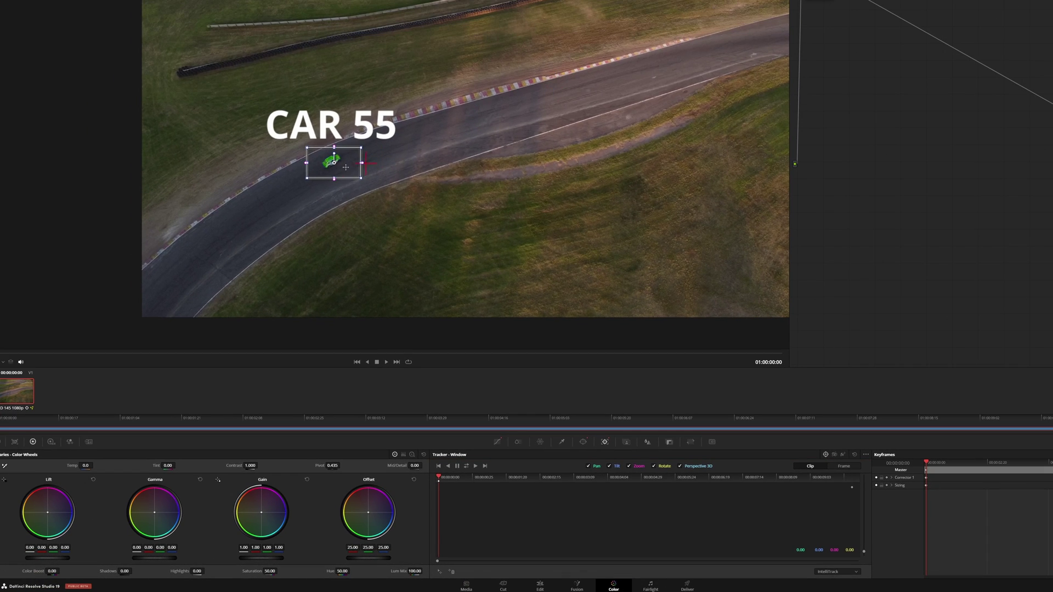
{"action": "left_click", "coordinate": [332, 163]}
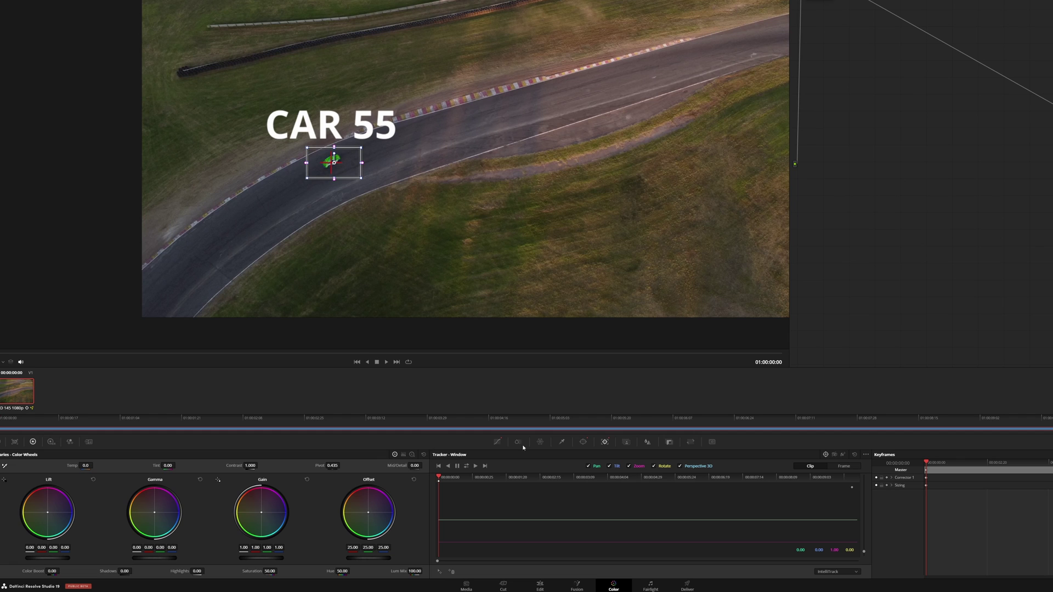
{"action": "left_click", "coordinate": [475, 466]}
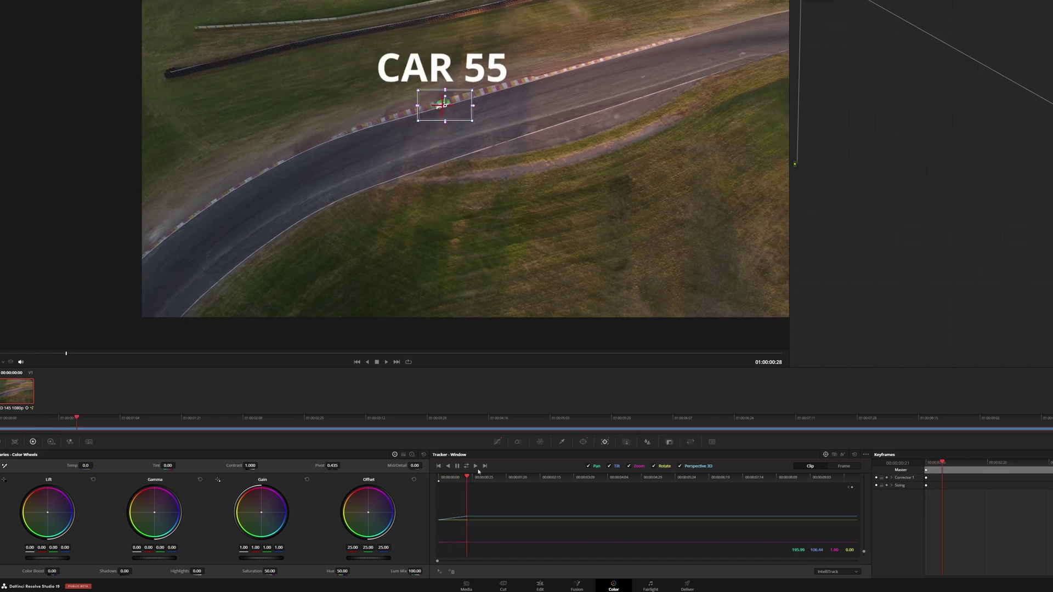
Step: Play the clip from the start and check that the green recolor follows the car
{"action": "scroll", "coordinate": [608, 188], "scroll_direction": "down", "scroll_amount": 5}
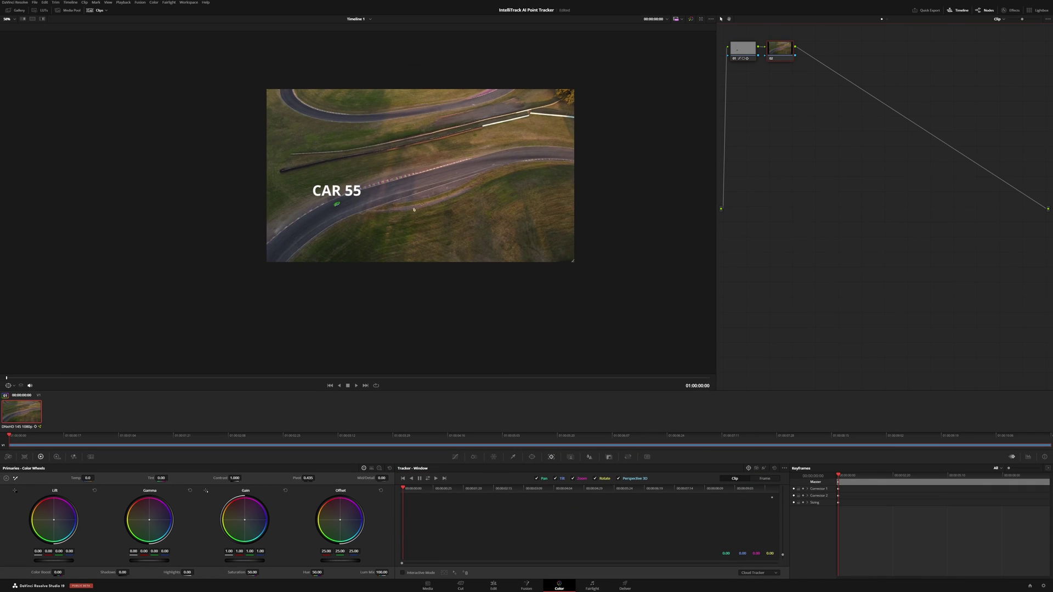
{"action": "scroll", "coordinate": [414, 209], "scroll_direction": "up", "scroll_amount": 3}
{"action": "key", "text": "space"}
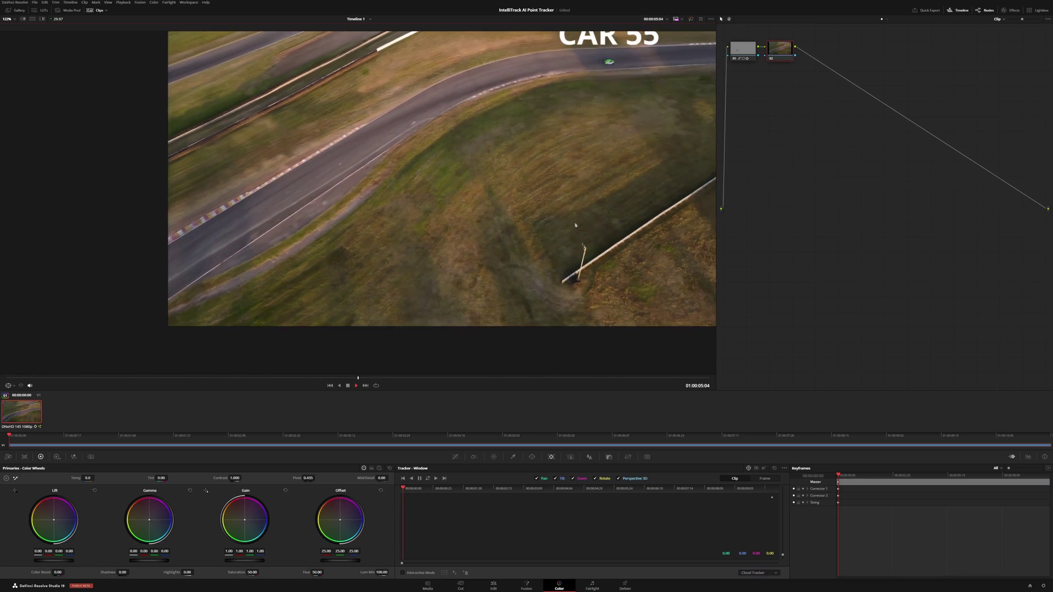
{"action": "scroll", "coordinate": [576, 225], "scroll_direction": "down", "scroll_amount": 3}
{"action": "key", "text": "space"}
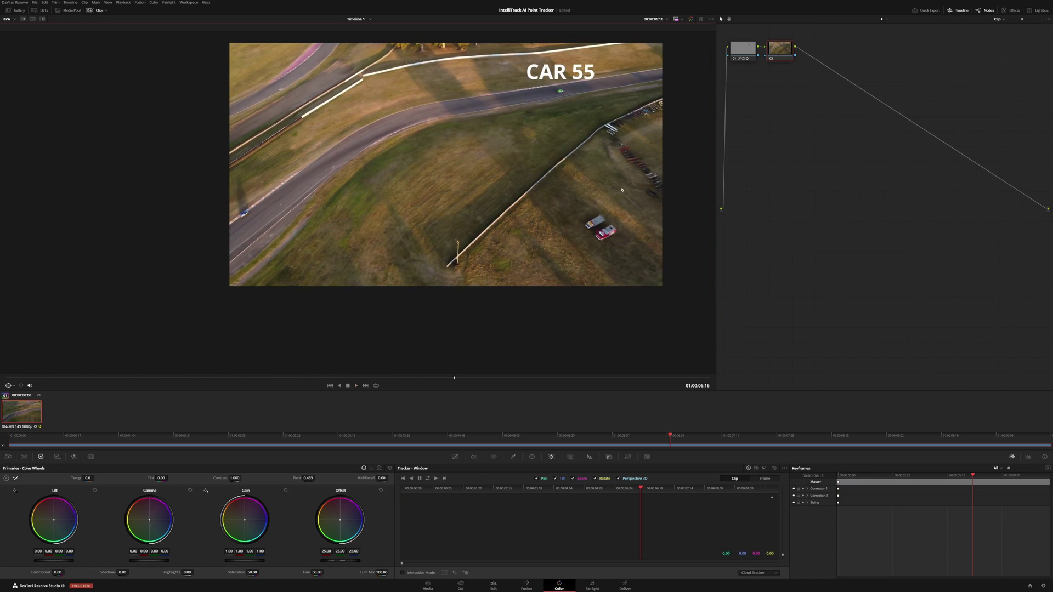
{"action": "left_click_drag", "start_coordinate": [619, 200], "coordinate": [606, 217]}
Step: On the Edit page, set the second source channel of the RACING_CAR audio clip to Embedded Channel 1 in its clip attributes
{"action": "left_click", "coordinate": [493, 586]}
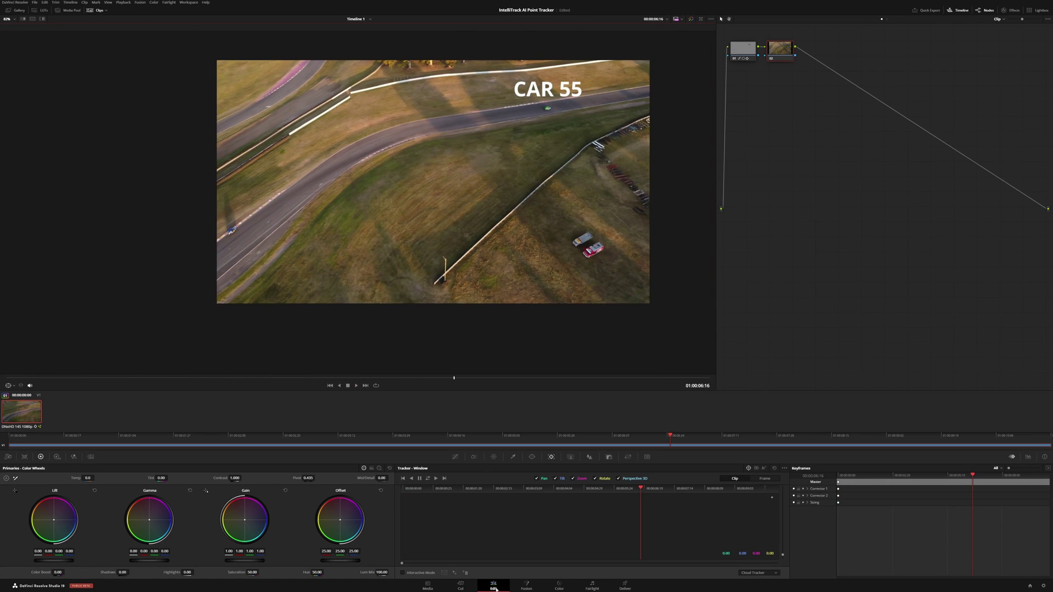
{"action": "right_click", "coordinate": [82, 55]}
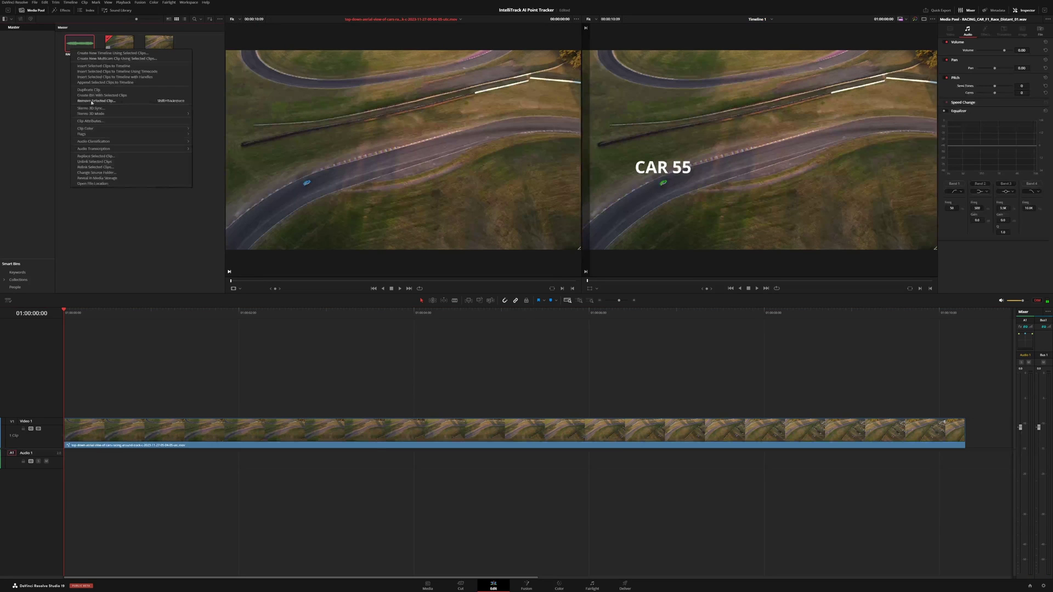
{"action": "left_click", "coordinate": [130, 119]}
{"action": "left_click", "coordinate": [511, 242]}
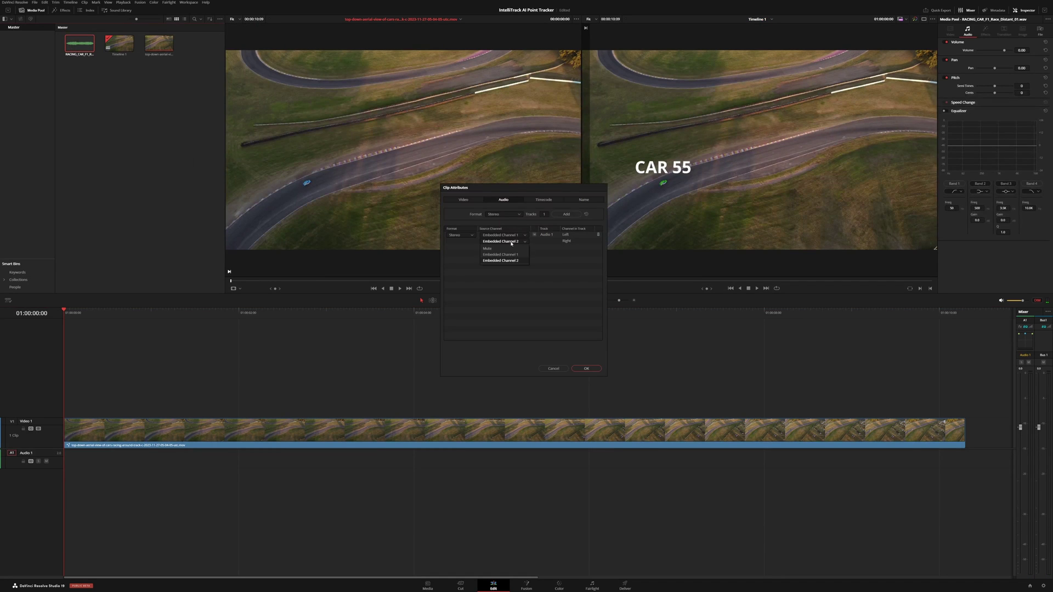
{"action": "left_click", "coordinate": [516, 255]}
{"action": "left_click", "coordinate": [586, 369]}
Step: Place the RACING_CAR audio clip on Audio 1 at the very start of the timeline and play it against the video
{"action": "left_click", "coordinate": [132, 155]}
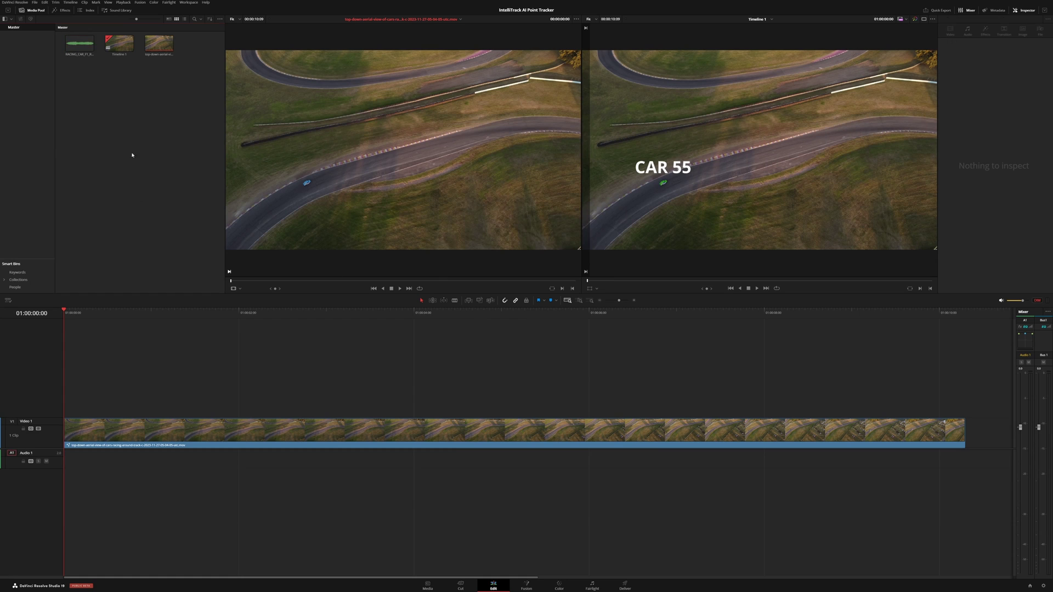
{"action": "left_click_drag", "start_coordinate": [80, 45], "coordinate": [62, 460]}
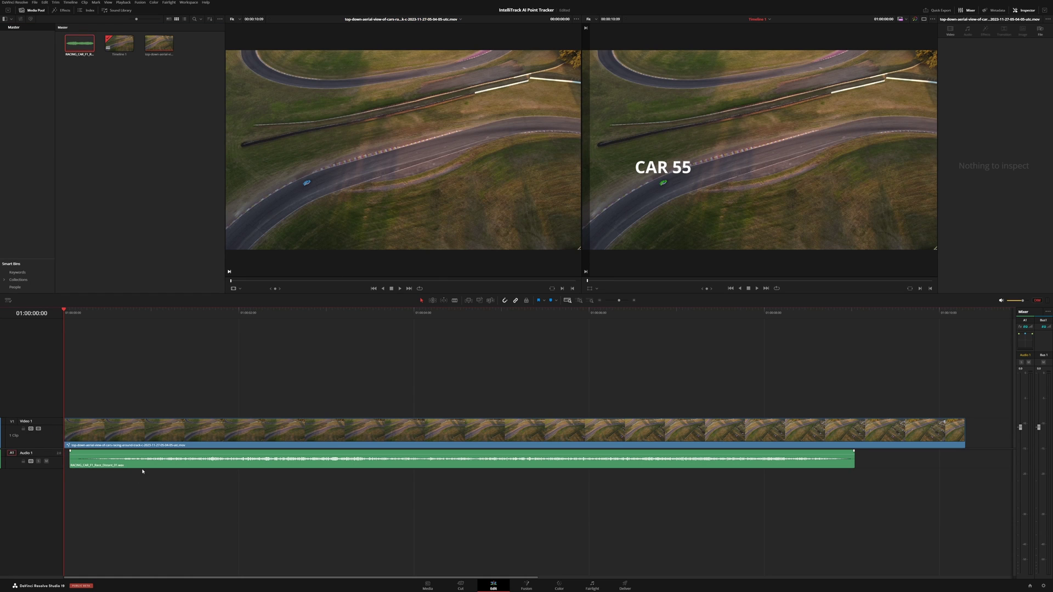
{"action": "left_click_drag", "start_coordinate": [125, 470], "coordinate": [120, 470]}
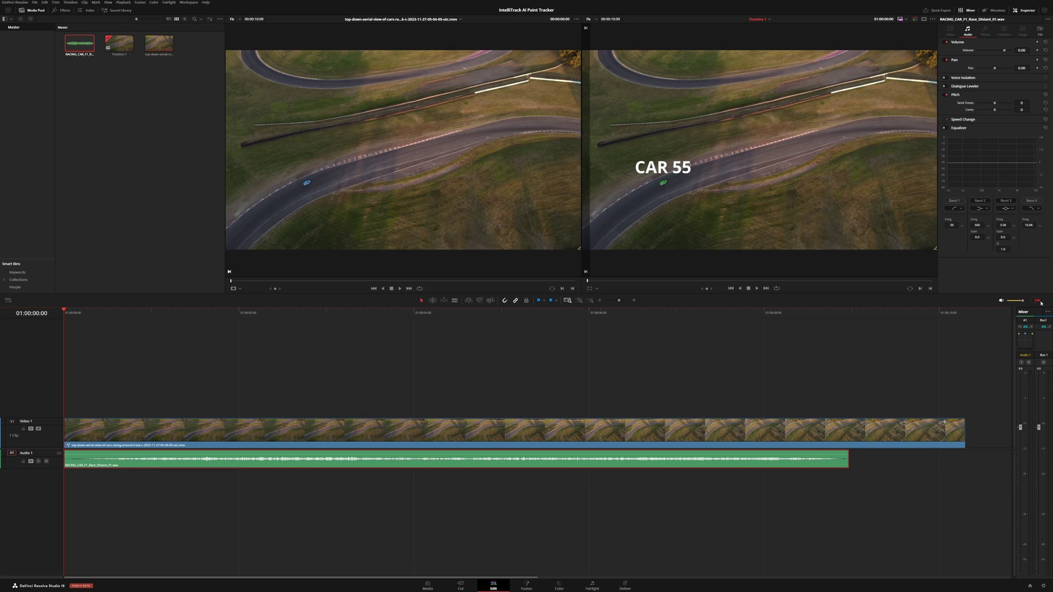
{"action": "key", "text": "space"}
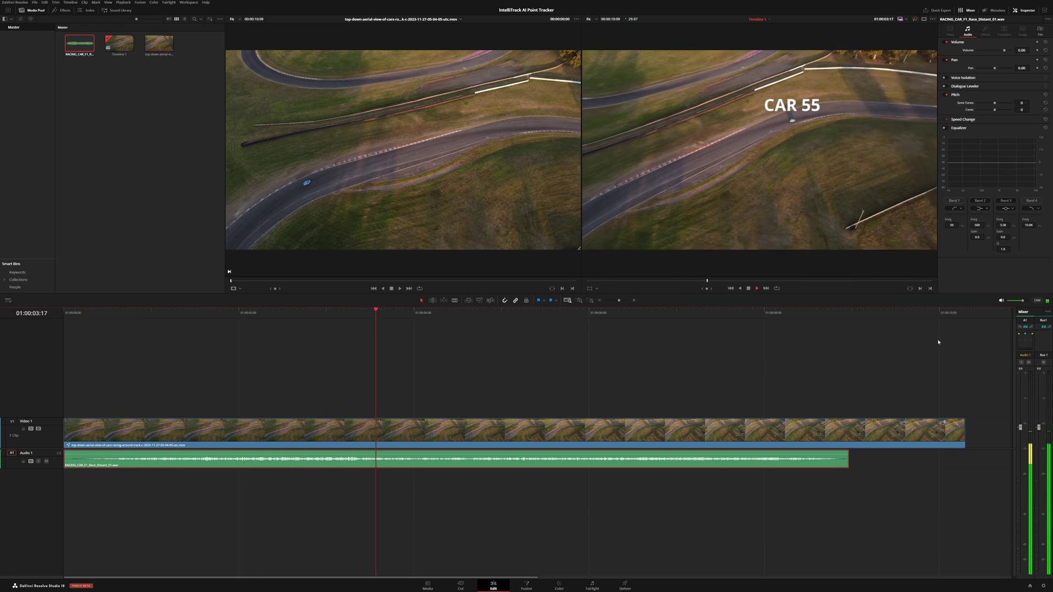
{"action": "key", "text": "space"}
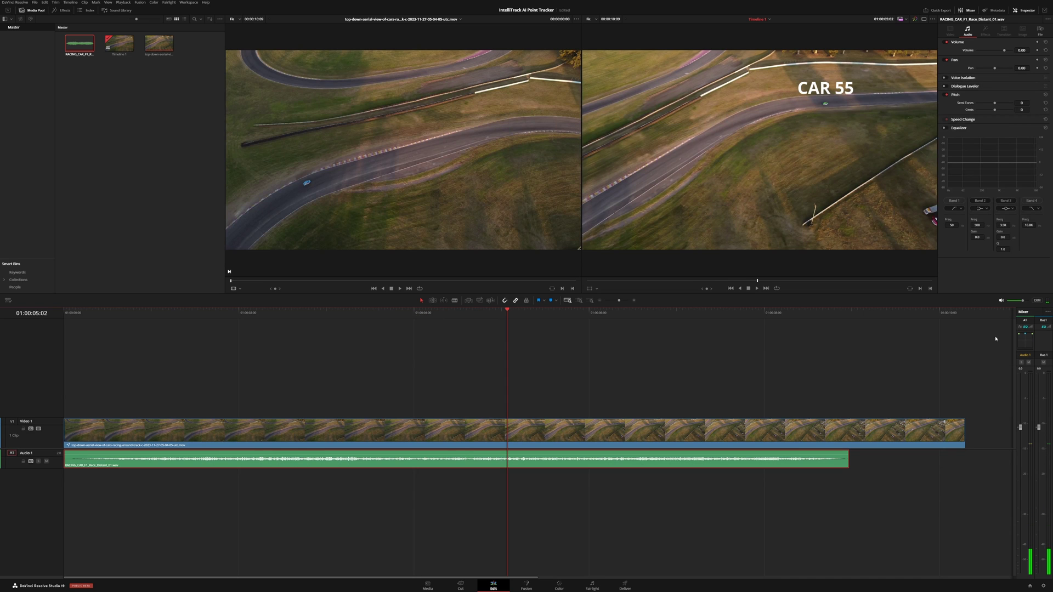
{"action": "key", "text": "space"}
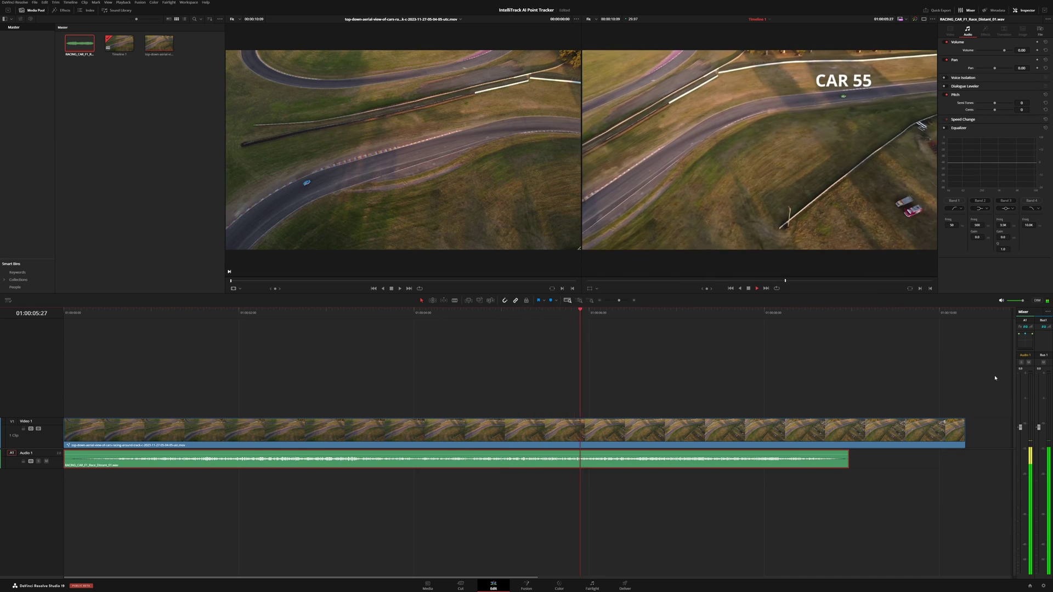
{"action": "key", "text": "space"}
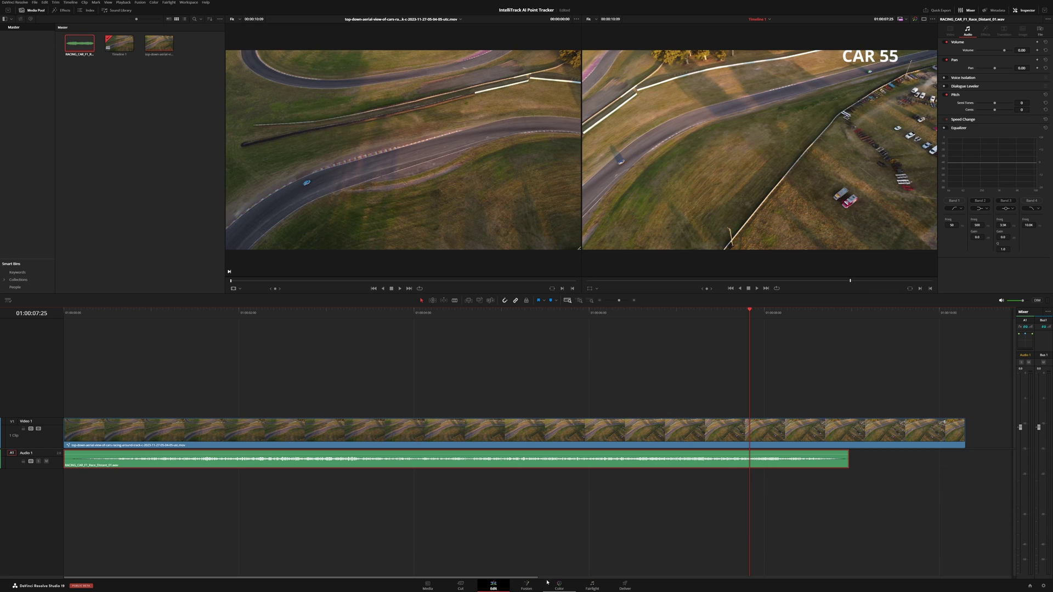
Step: On the Fairlight page, mark an in-to-out range from the clip's start to 01:00:08:24
{"action": "left_click", "coordinate": [593, 586]}
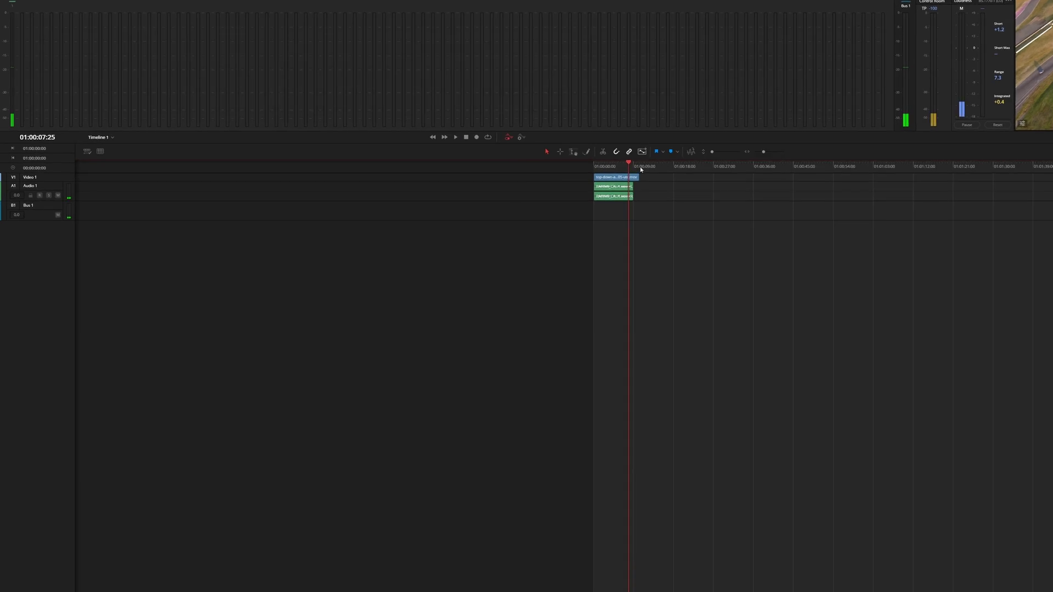
{"action": "scroll", "coordinate": [582, 384], "scroll_direction": "up", "scroll_amount": 10}
{"action": "scroll", "coordinate": [581, 384], "scroll_direction": "down", "scroll_amount": 6}
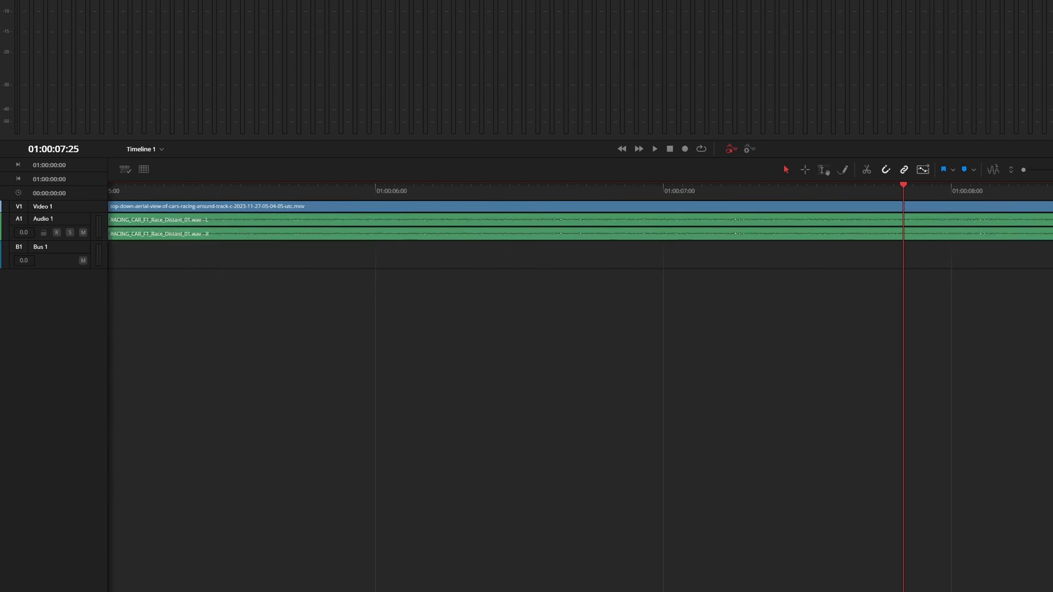
{"action": "left_click_drag", "start_coordinate": [505, 190], "coordinate": [853, 199]}
{"action": "key", "text": "x"}
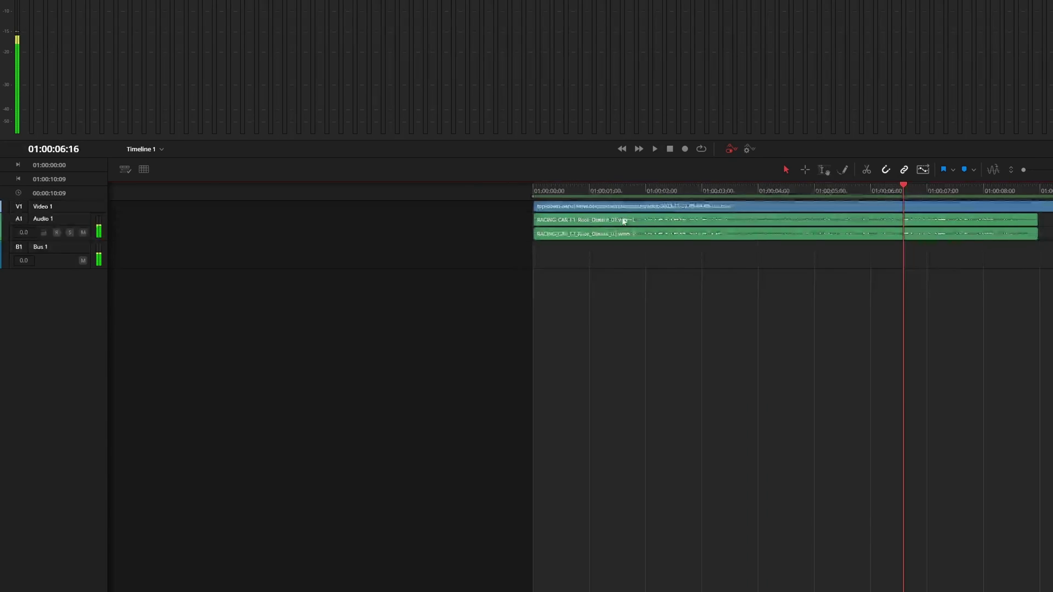
{"action": "key", "text": "o"}
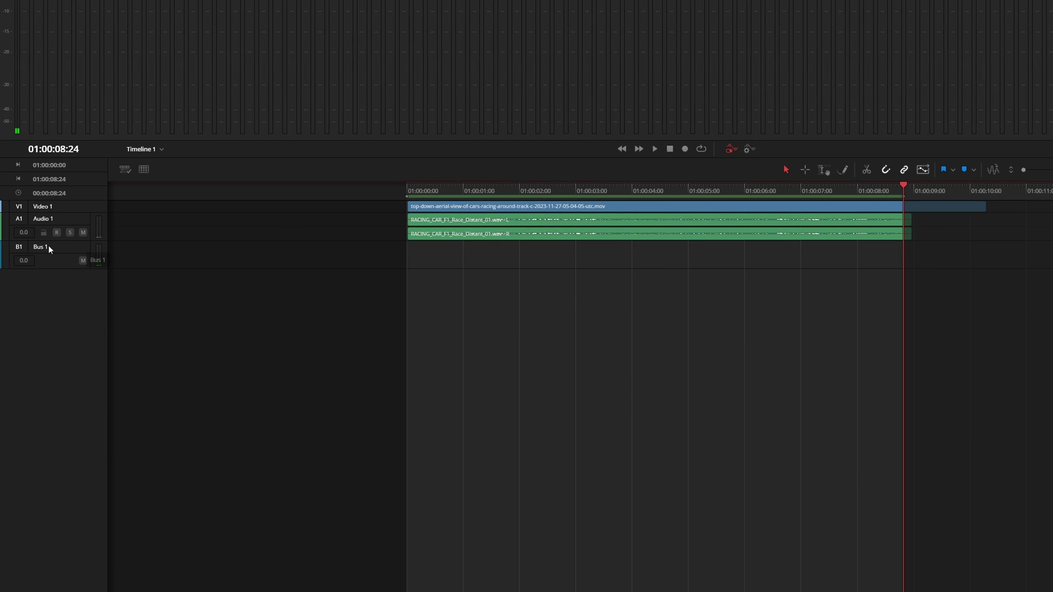
Step: Select the Audio 1 track, then float the video viewer and enlarge it over the timeline
{"action": "left_click", "coordinate": [31, 219]}
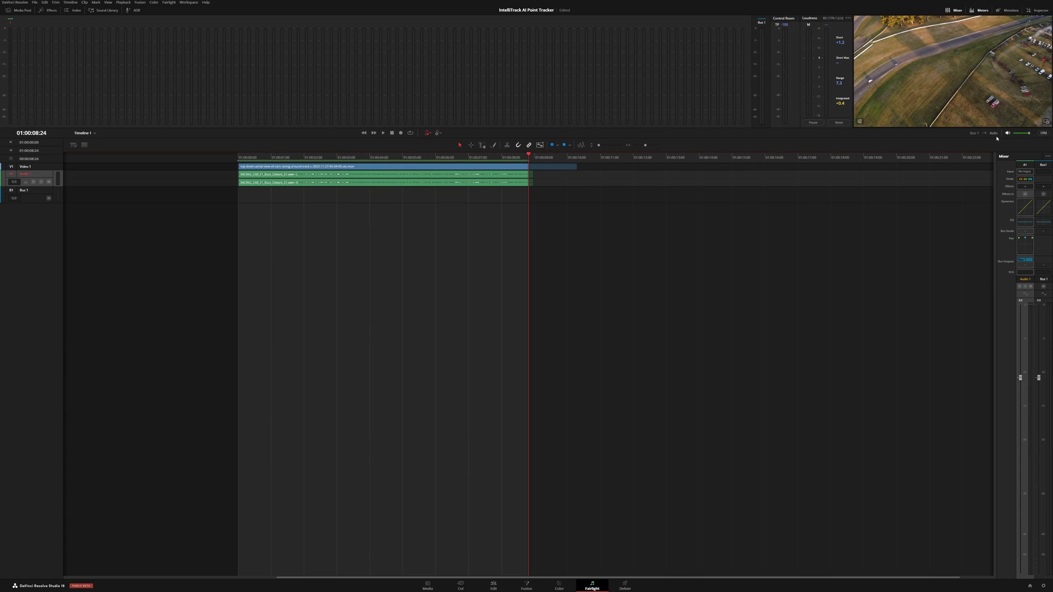
{"action": "left_click", "coordinate": [1046, 122]}
{"action": "left_click_drag", "start_coordinate": [572, 176], "coordinate": [344, 55]}
{"action": "left_click_drag", "start_coordinate": [619, 366], "coordinate": [812, 496]}
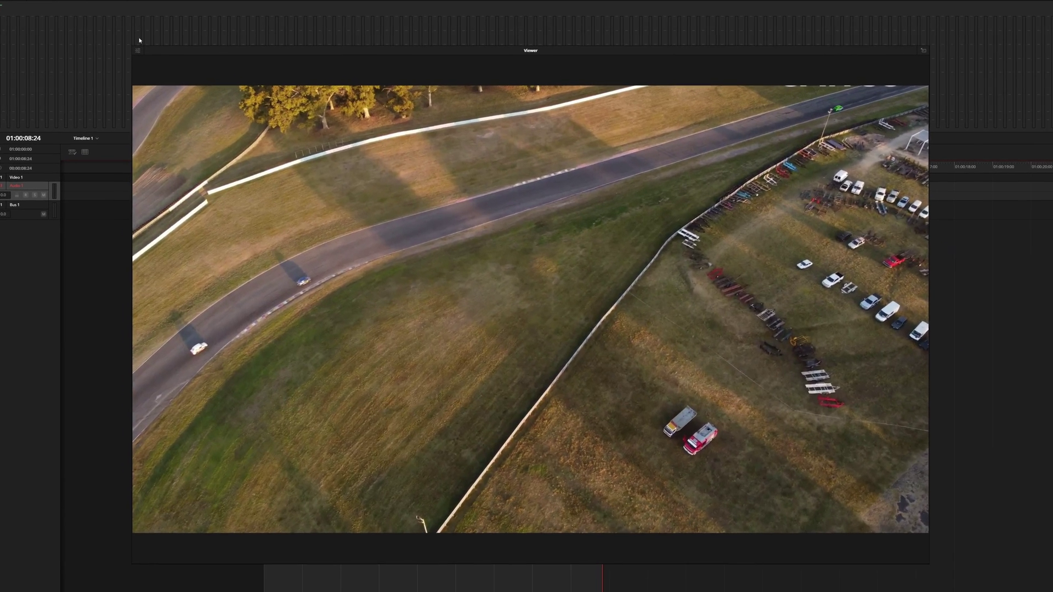
Step: Show the tracker controls and the tracker coordinates in the floating viewer
{"action": "left_click", "coordinate": [138, 51]}
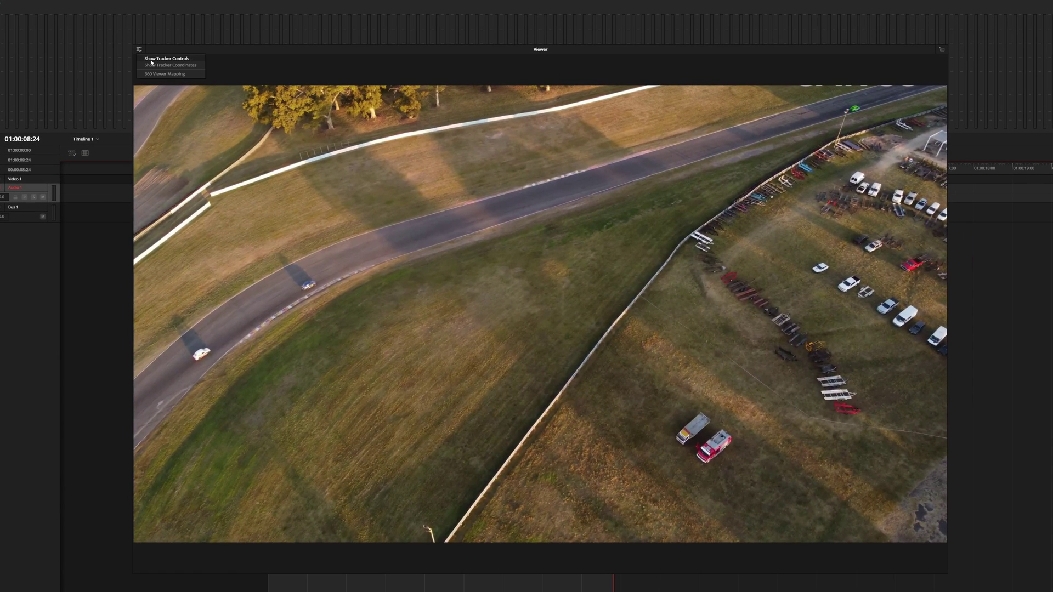
{"action": "left_click", "coordinate": [148, 59]}
{"action": "left_click", "coordinate": [139, 51]}
{"action": "left_click", "coordinate": [148, 65]}
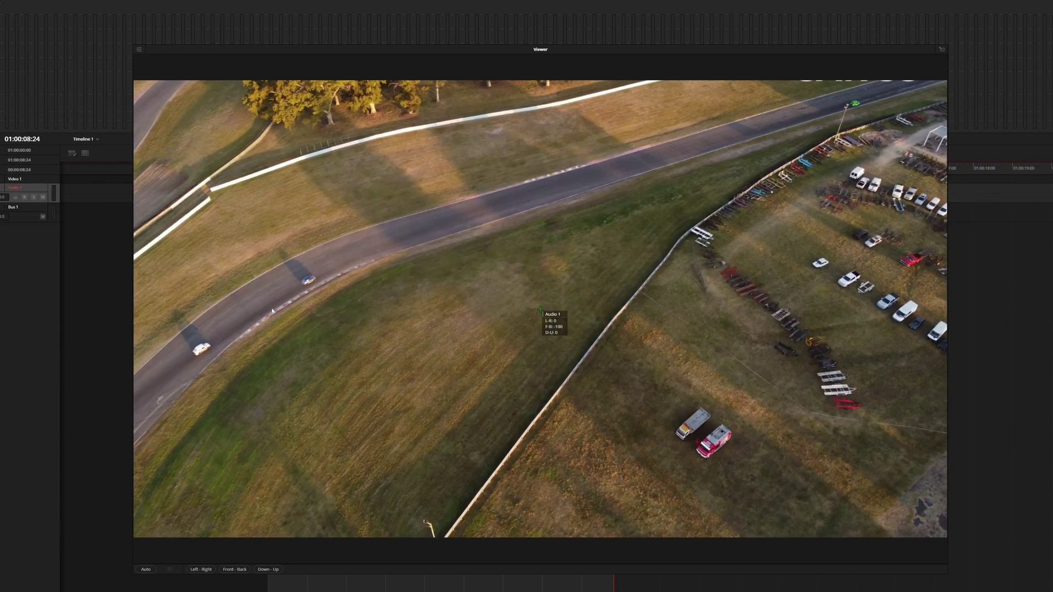
Step: Turn on Auto for the audio tracker and rewind to 01:00:00:00, keeping the whole floating viewer in sight
{"action": "left_click", "coordinate": [145, 569]}
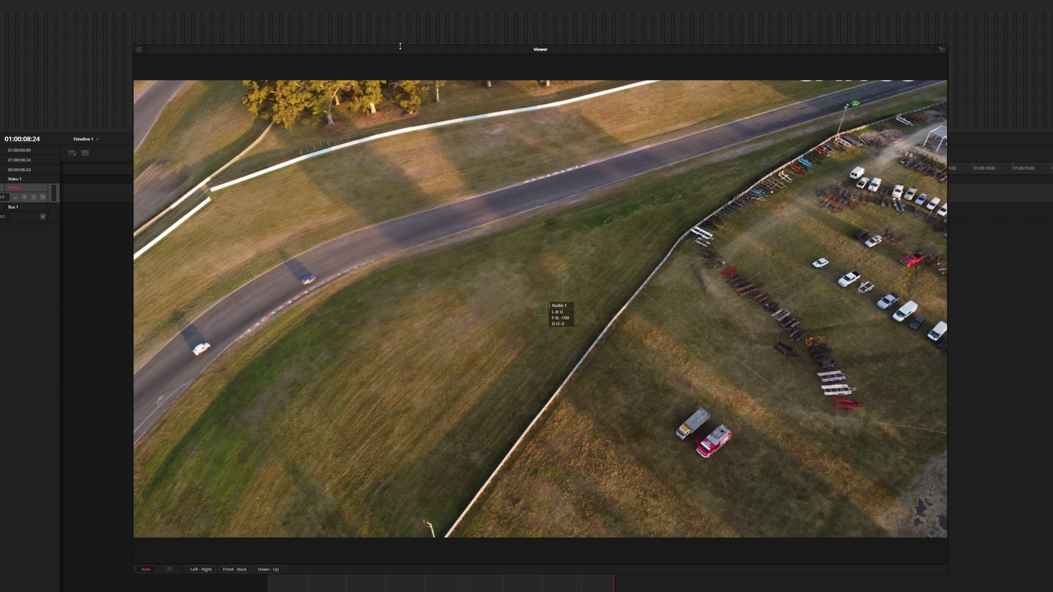
{"action": "key", "text": "j"}
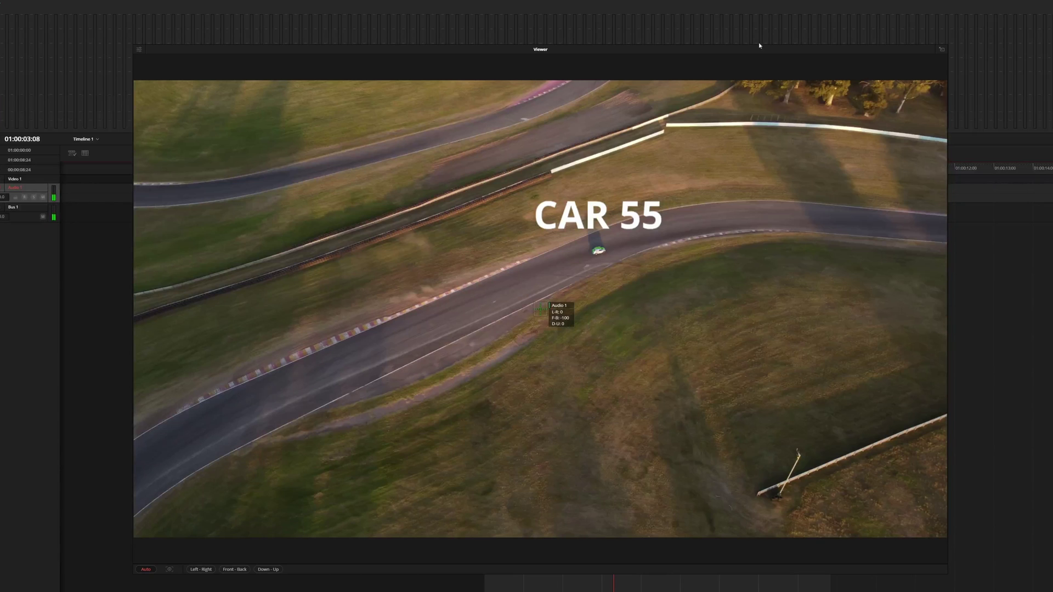
{"action": "left_click_drag", "start_coordinate": [759, 44], "coordinate": [699, 328]}
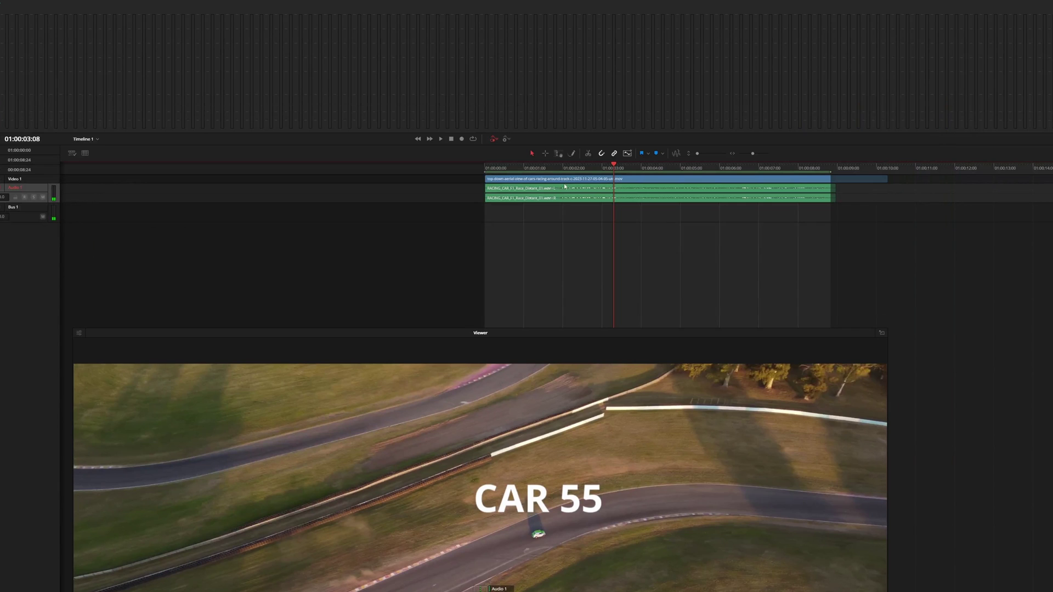
{"action": "key", "text": "space"}
{"action": "left_click_drag", "start_coordinate": [546, 334], "coordinate": [573, 58]}
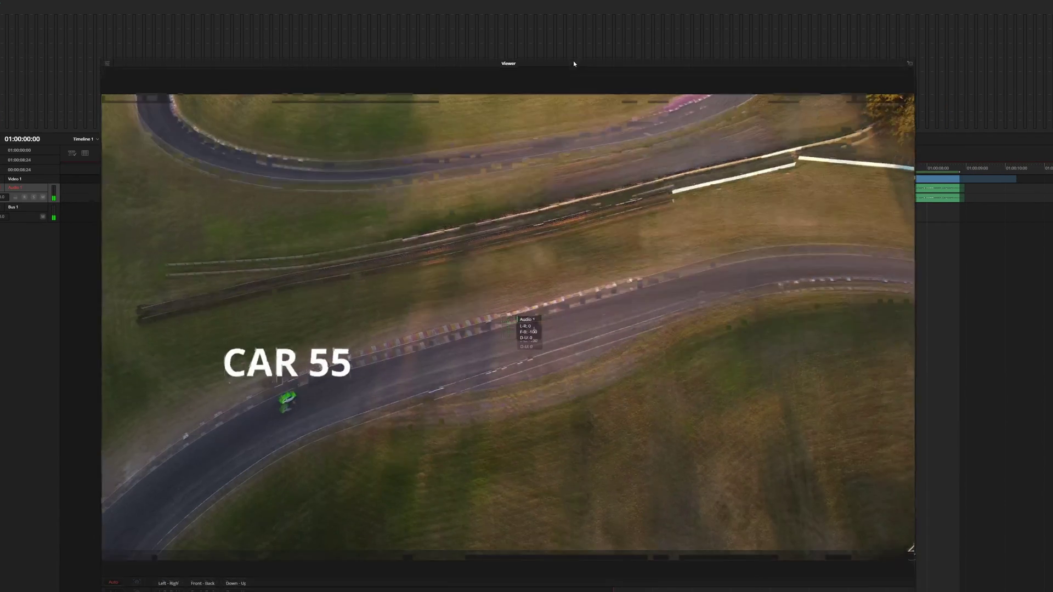
Step: Place the Audio 1 tracker point on the green car under the CAR 55 title and track it for Left - Right panning
{"action": "left_click_drag", "start_coordinate": [506, 321], "coordinate": [284, 394]}
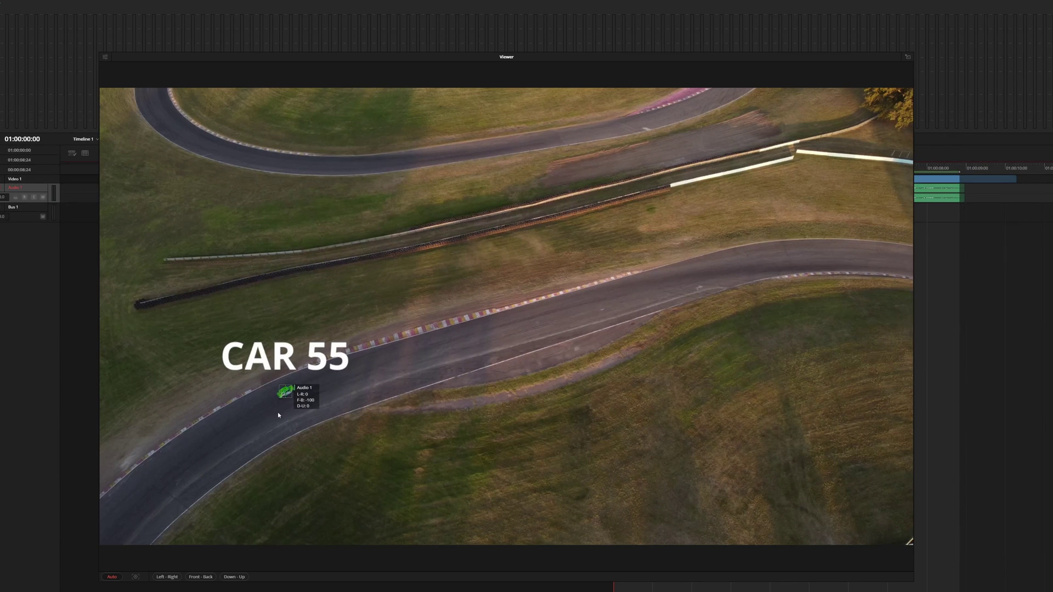
{"action": "left_click", "coordinate": [172, 577]}
{"action": "left_click", "coordinate": [135, 577]}
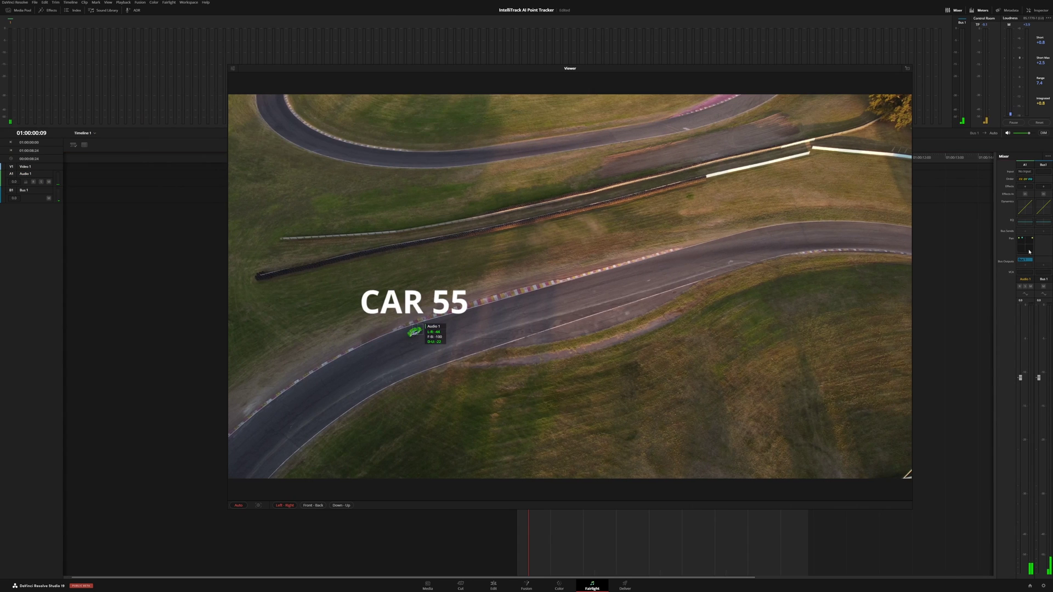
Step: Bring up Audio 1's pan controls in the 3D panner and play the timeline to watch the tracked pan movement
{"action": "left_click_drag", "start_coordinate": [392, 38], "coordinate": [153, 126]}
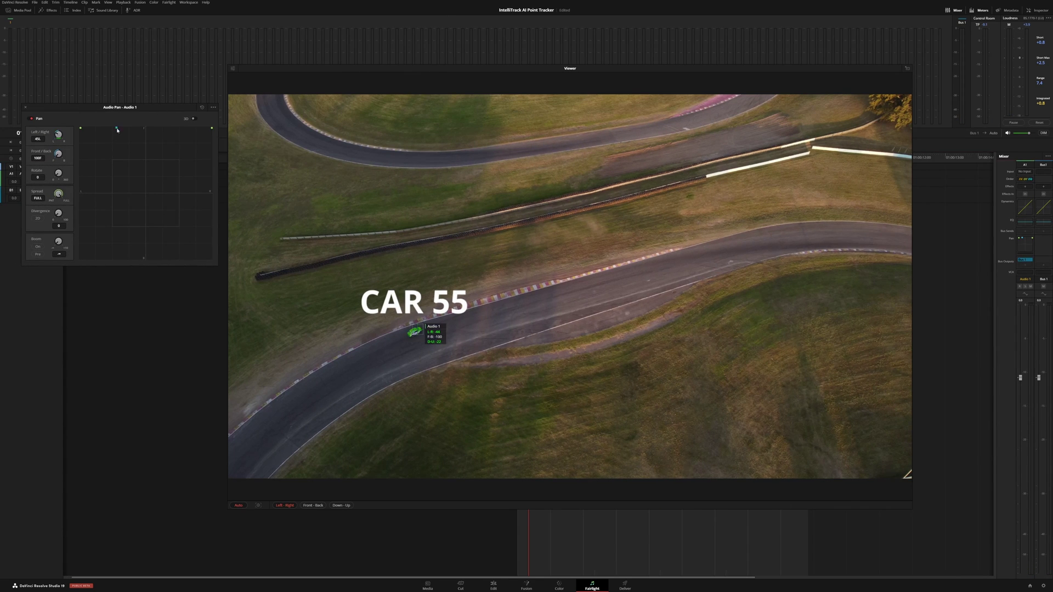
{"action": "left_click", "coordinate": [203, 110]}
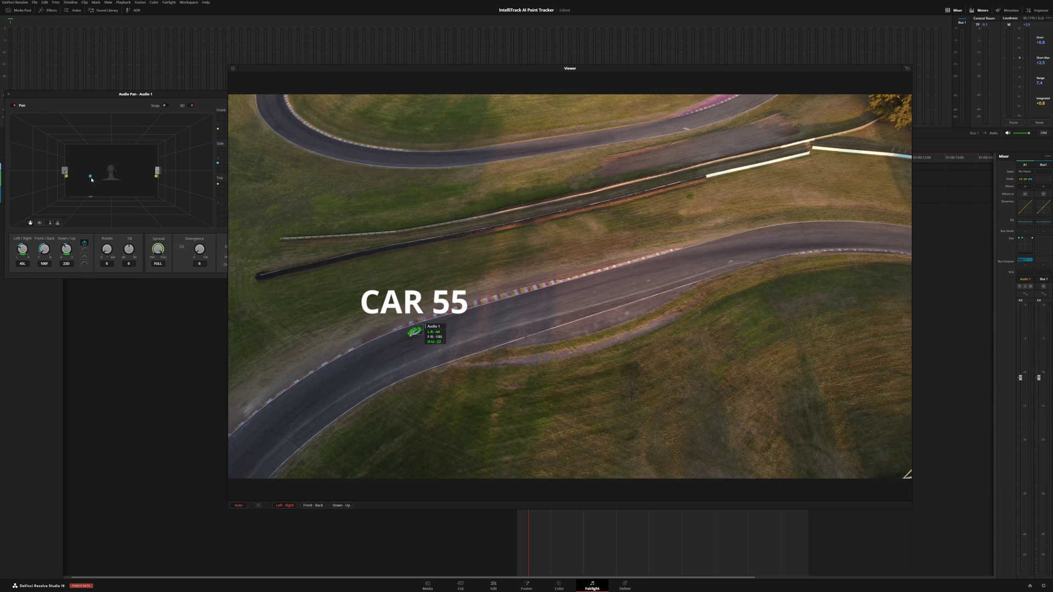
{"action": "key", "text": "space"}
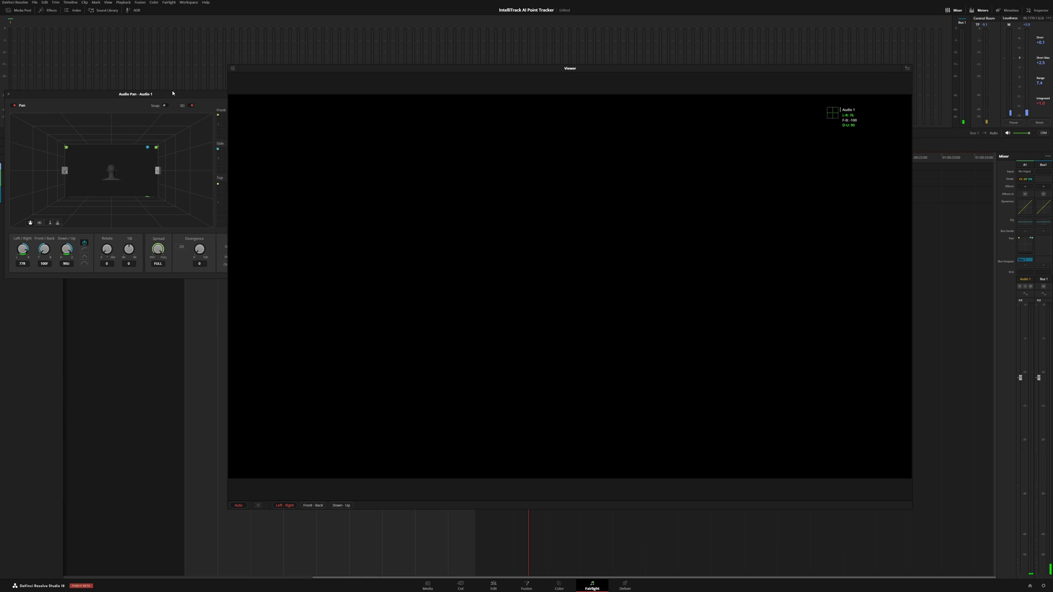
Step: Close the Audio 1 pan window and dock the floating viewer back into the Fairlight layout
{"action": "left_click_drag", "start_coordinate": [172, 92], "coordinate": [130, 102]}
{"action": "left_click", "coordinate": [59, 99]}
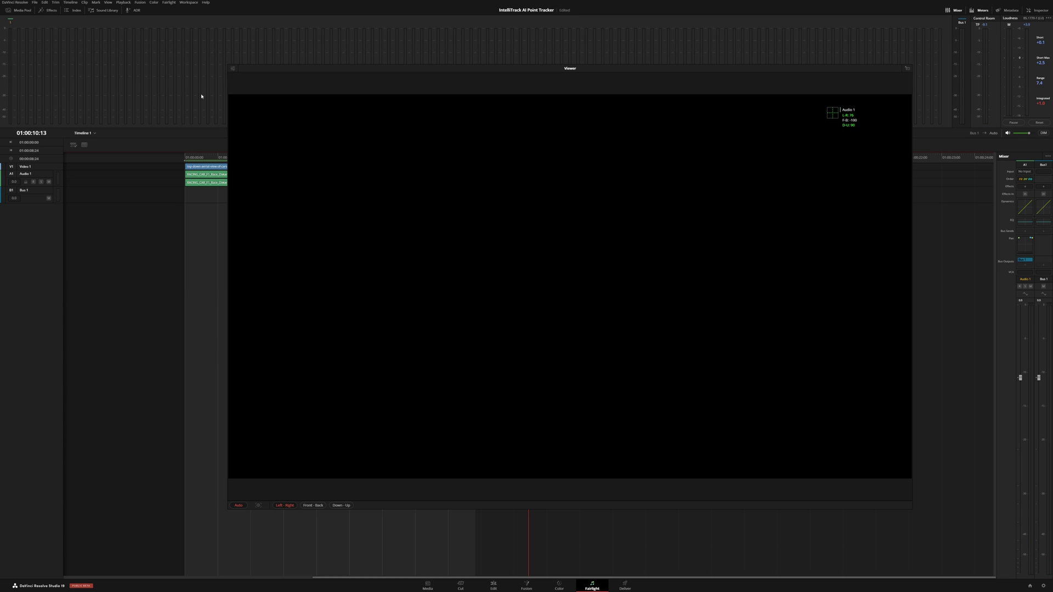
{"action": "left_click", "coordinate": [908, 69]}
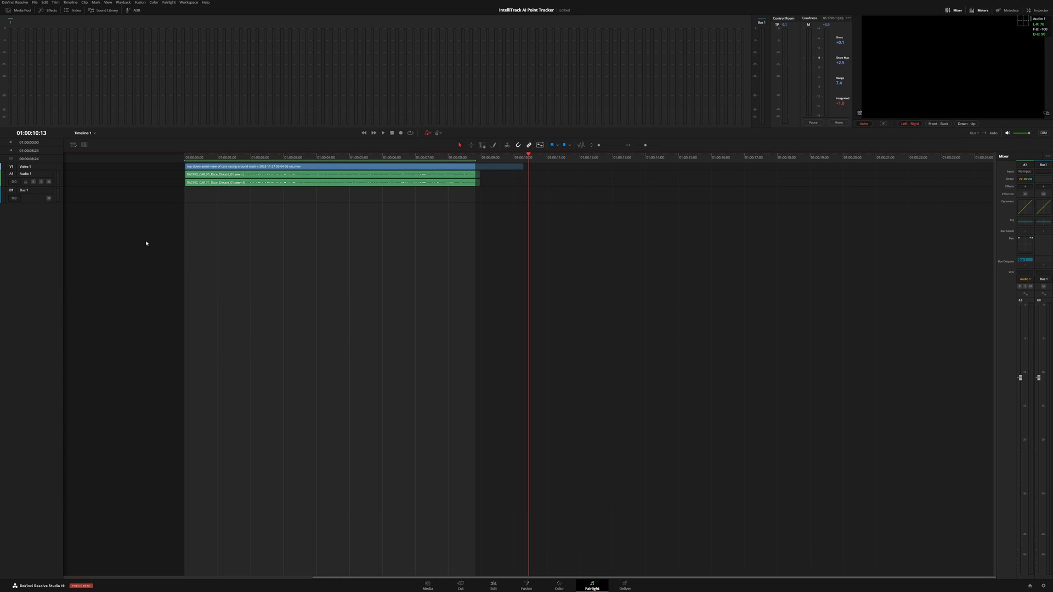
Step: Increase the height of the Audio 1 track, display its L/R Pan automation curve and play from the timeline start
{"action": "left_click_drag", "start_coordinate": [54, 187], "coordinate": [54, 346]}
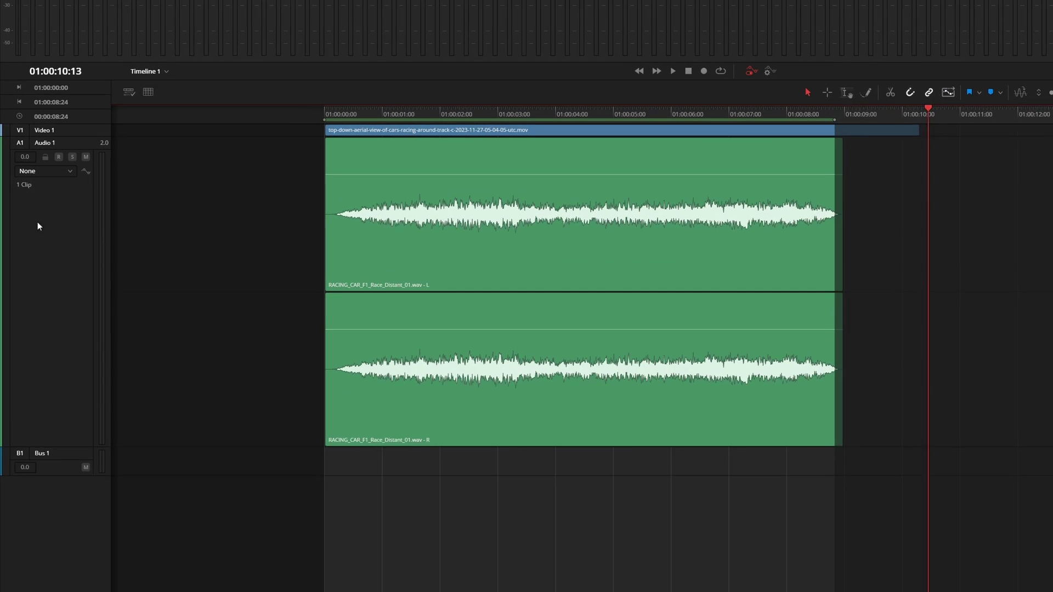
{"action": "left_click", "coordinate": [36, 171]}
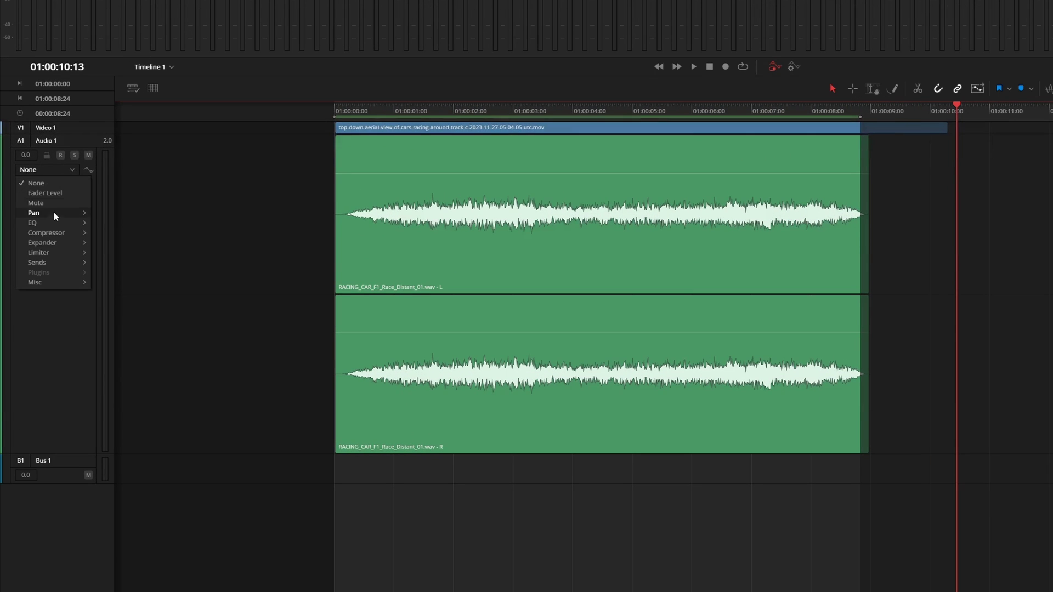
{"action": "mouse_move", "coordinate": [55, 214]}
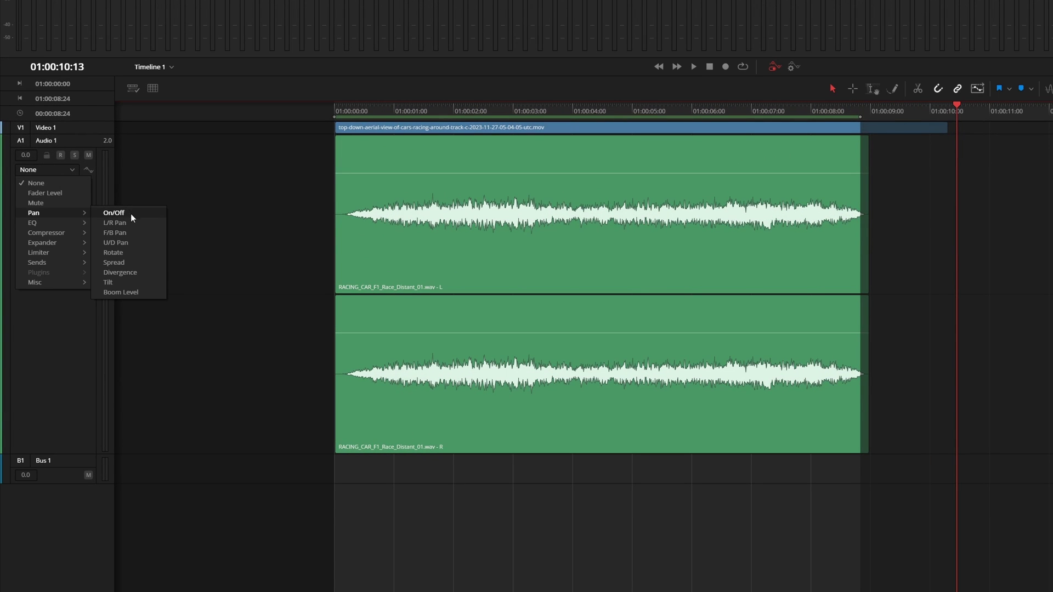
{"action": "left_click", "coordinate": [117, 223]}
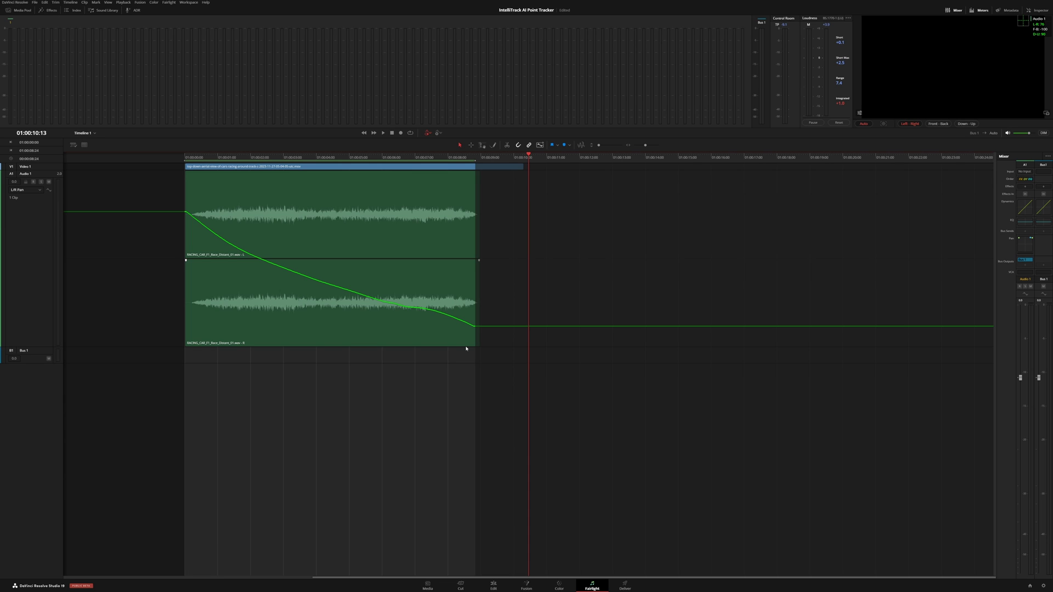
{"action": "key", "text": "Home"}
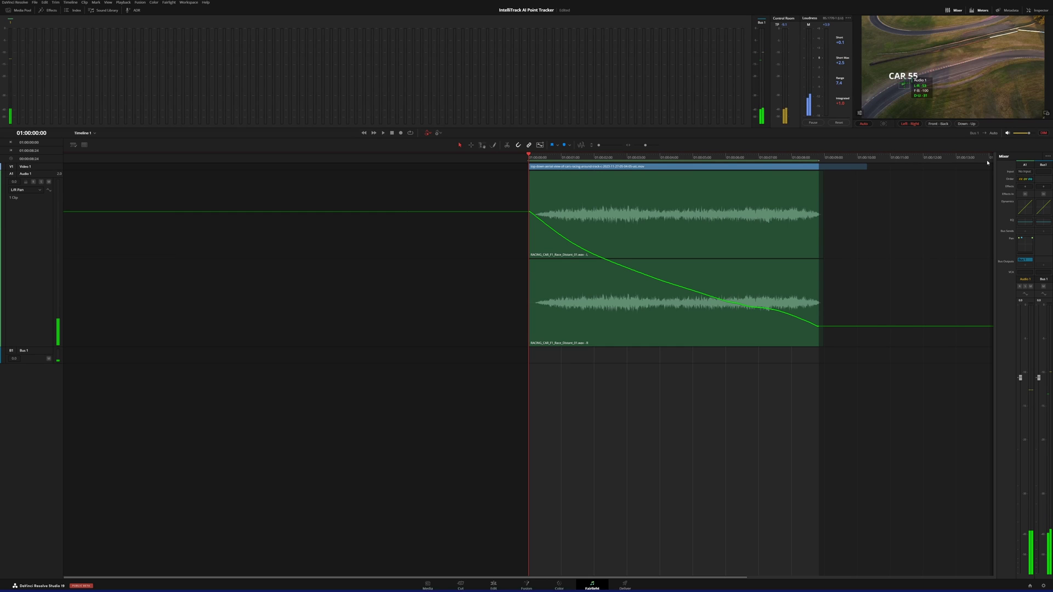